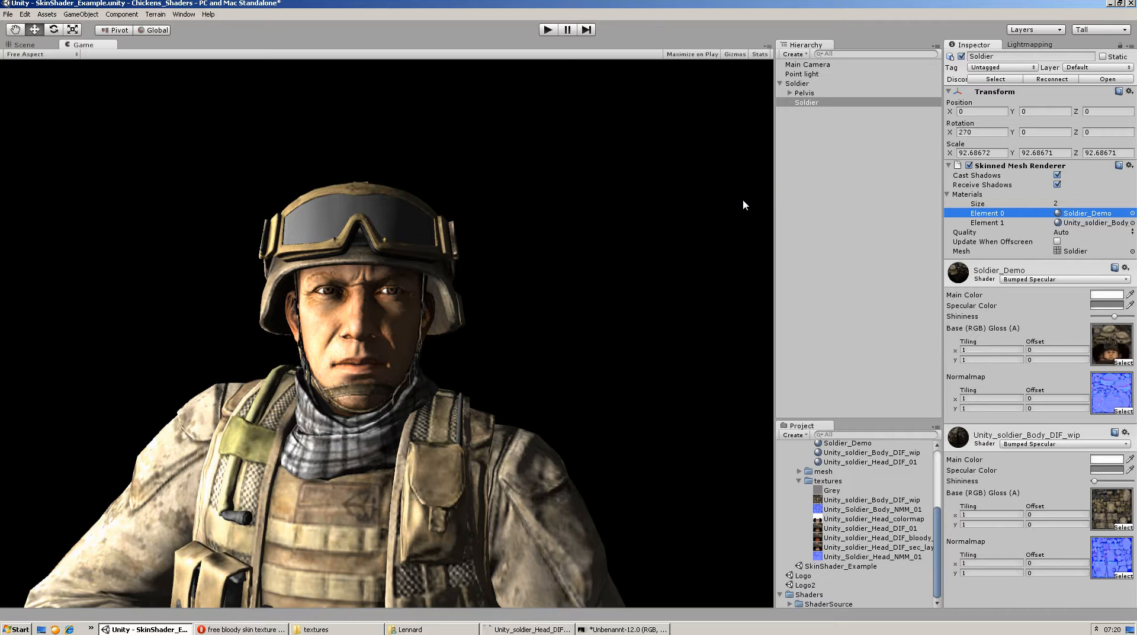
Examine the point light, soldier mesh and main camera in the scene view, and return to the game view
left_click(24, 44)
left_click(508, 205)
left_click_drag(508, 202, 294, 247, "alt")
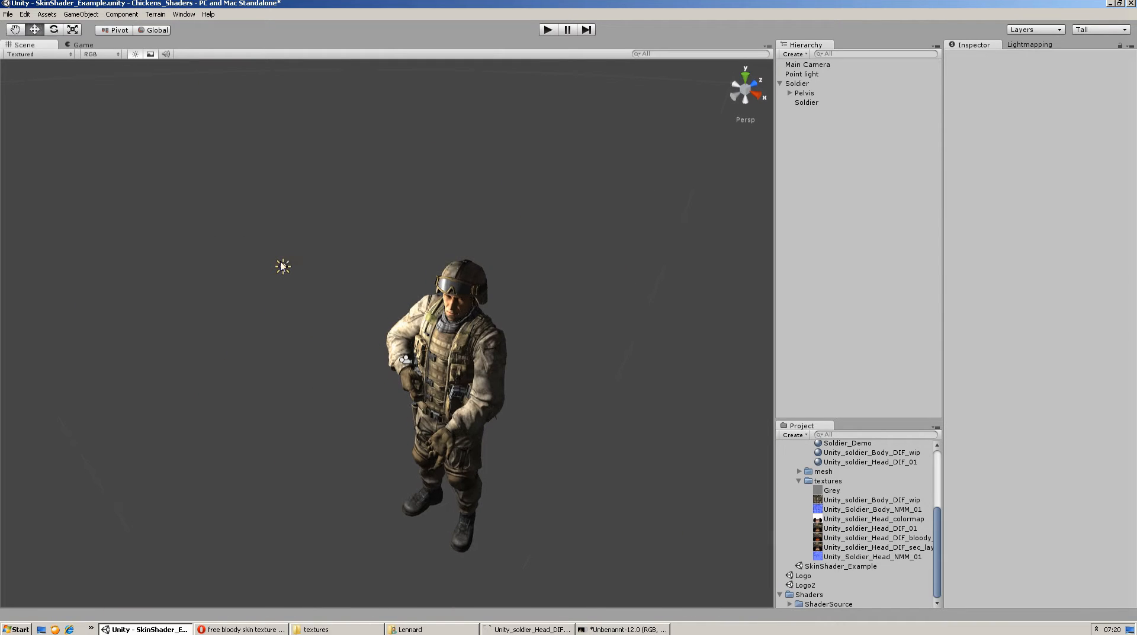
left_click(283, 265)
left_click(456, 291)
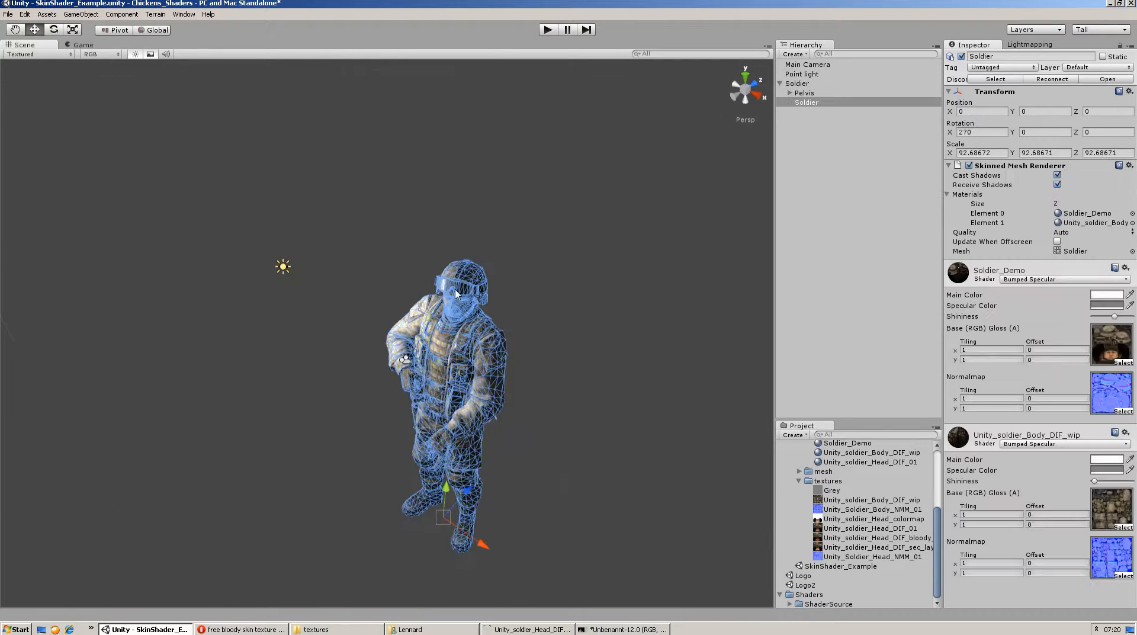
left_click(414, 365)
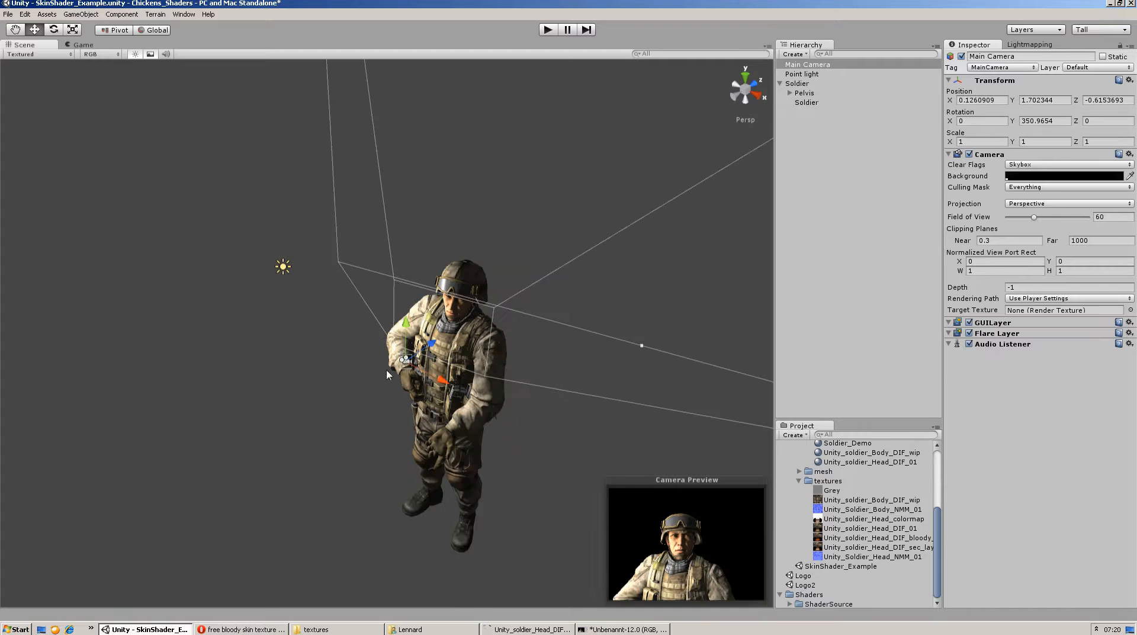
left_click(82, 45)
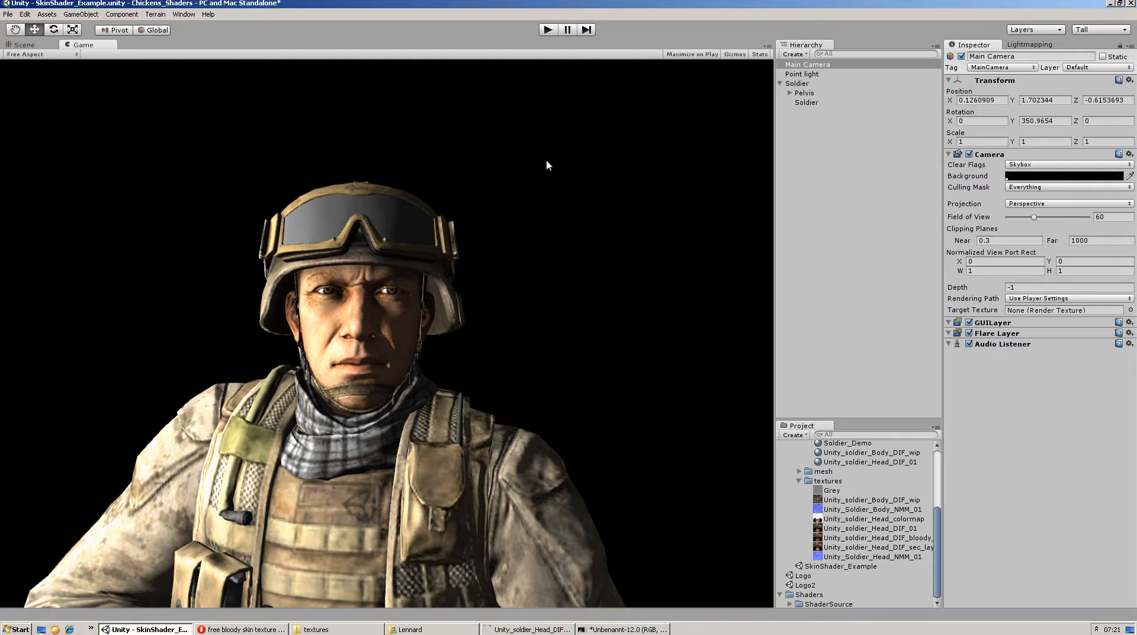
Assign the Chickenlord Multilayer SSS For Skin shader to the soldier's Soldier_Demo material
left_click(815, 104)
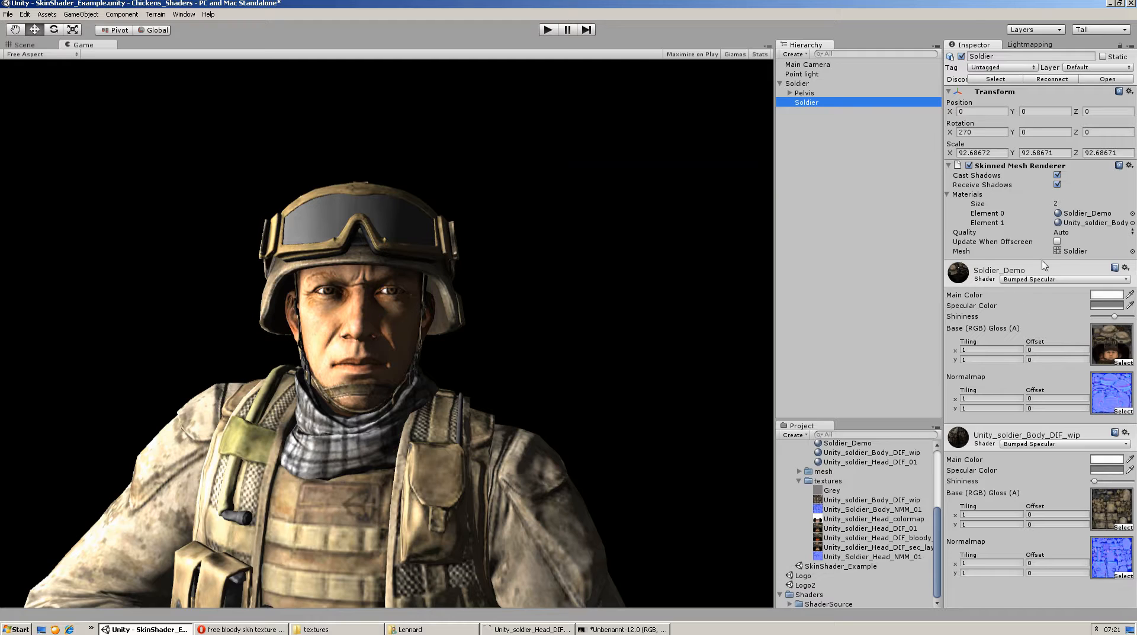
left_click(1037, 280)
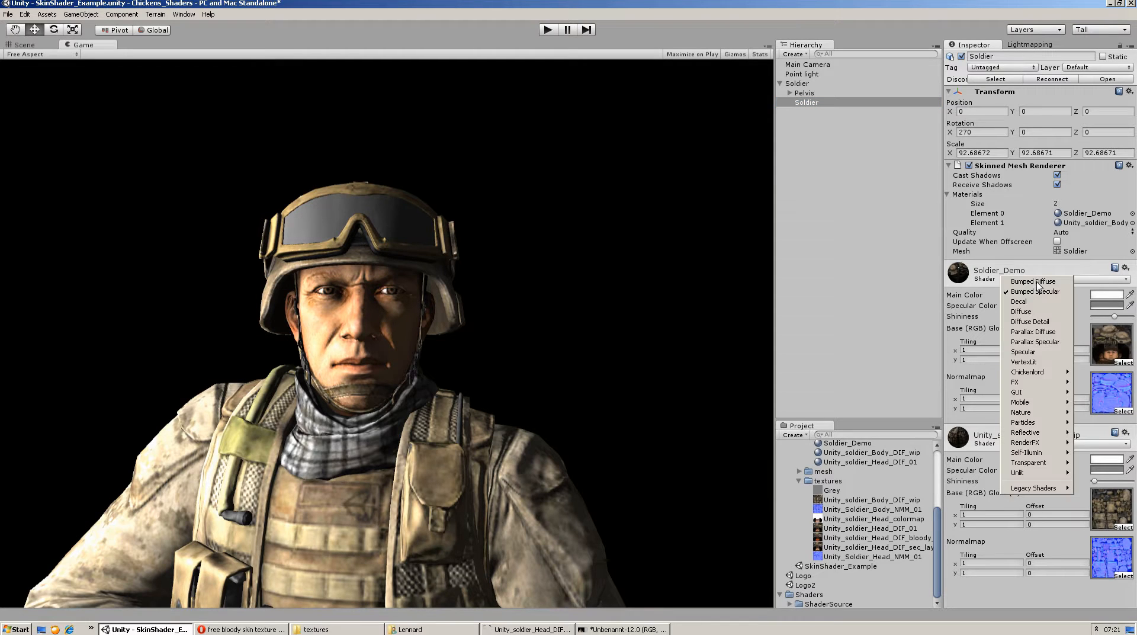
mouse_move(1033, 373)
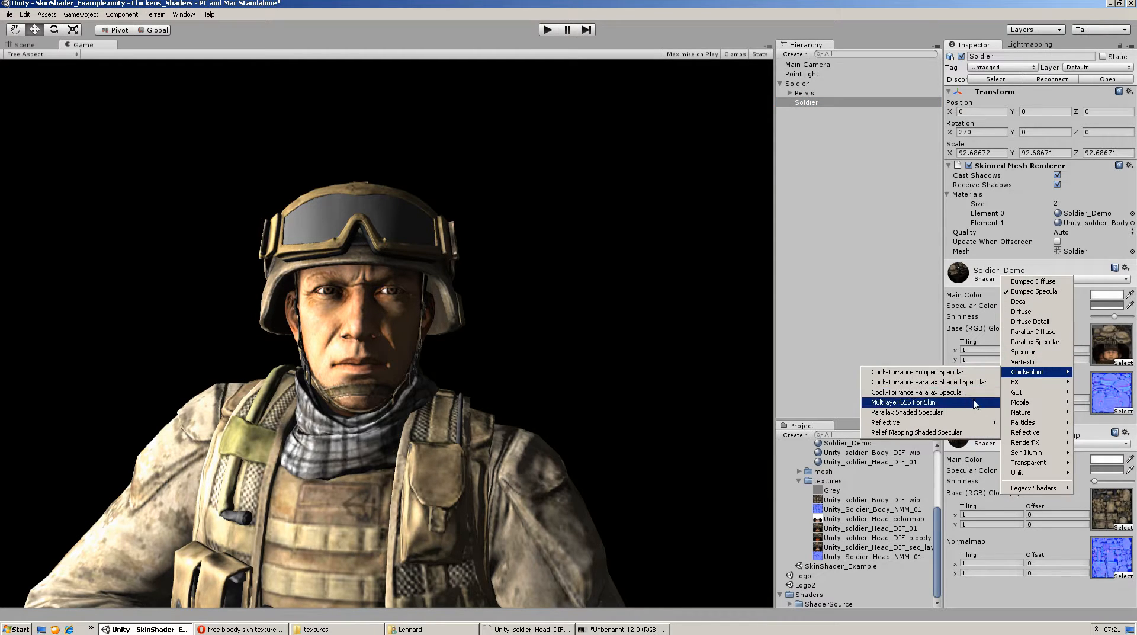
left_click(895, 402)
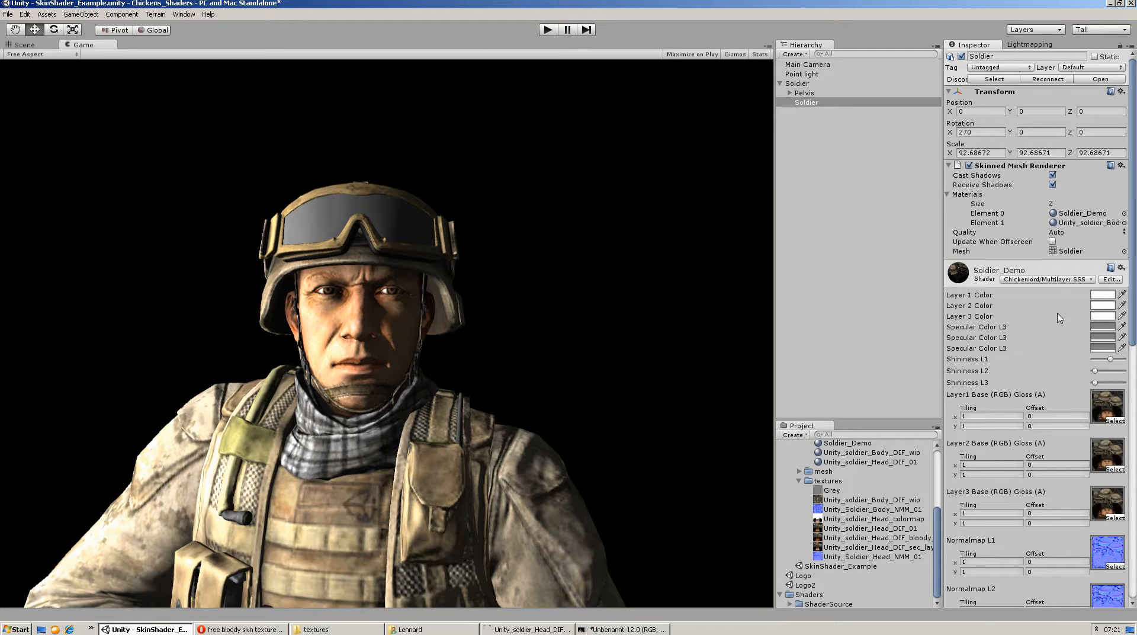
Switch the Soldier_Demo shader to Bumped Specular and back to Multilayer SSS For Skin to compare the two looks
left_click(1044, 279)
left_click(1044, 291)
left_click(1045, 279)
mouse_move(1048, 371)
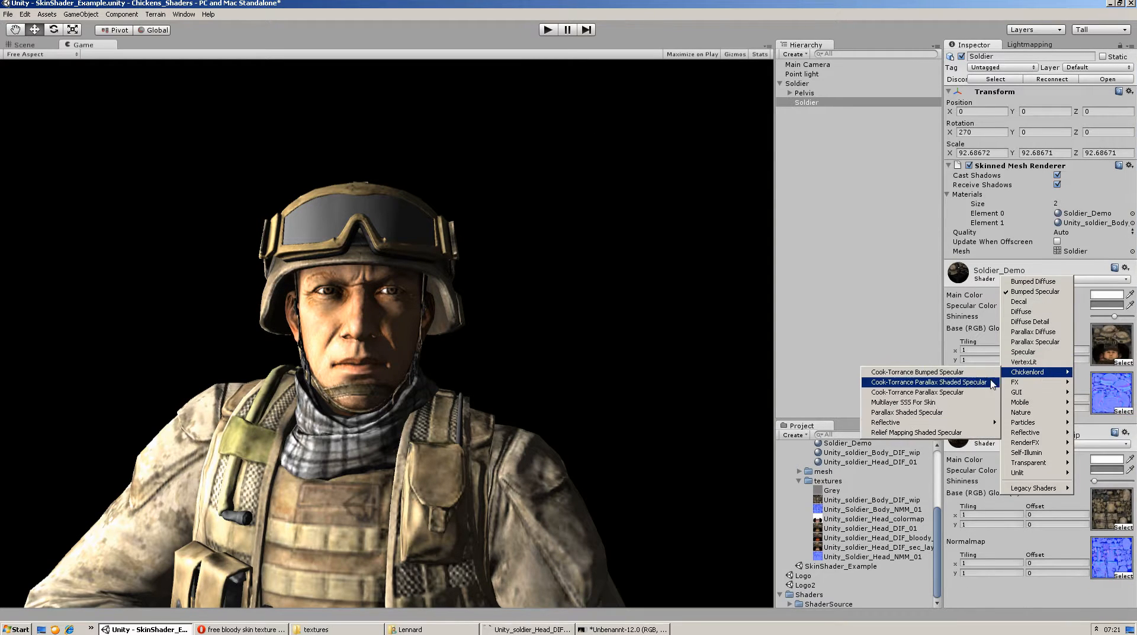
left_click(938, 402)
Raise Shininess L2 and Shininess L3 of the skin material to about the middle of their ranges
scroll(1094, 306, "down", 10)
scroll(1094, 306, "up", 4)
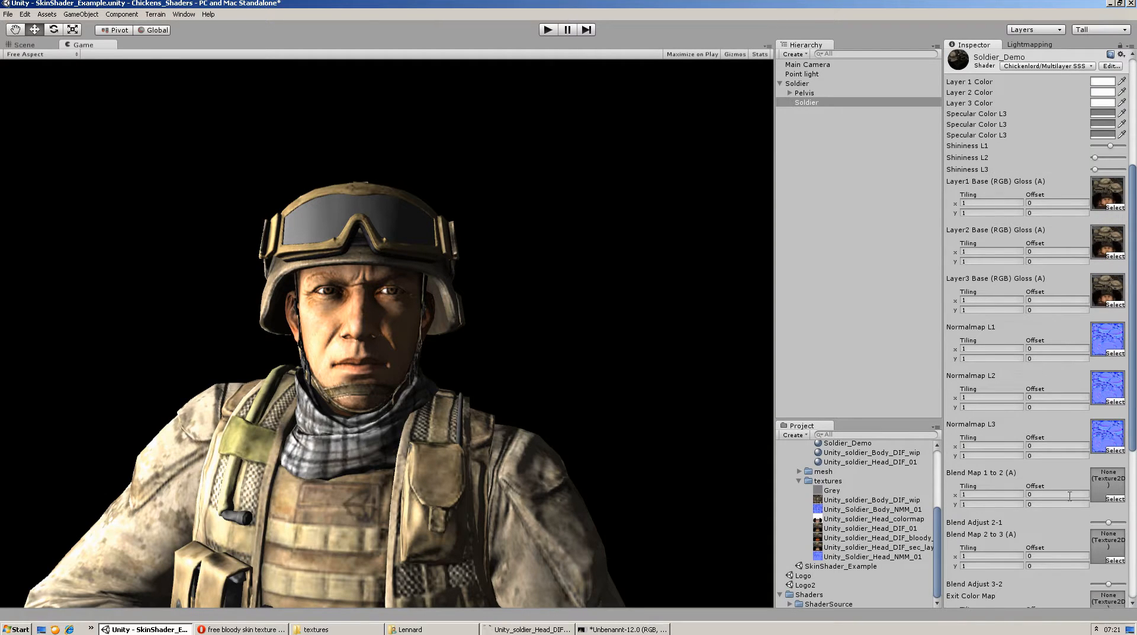
scroll(1120, 265, "up", 3)
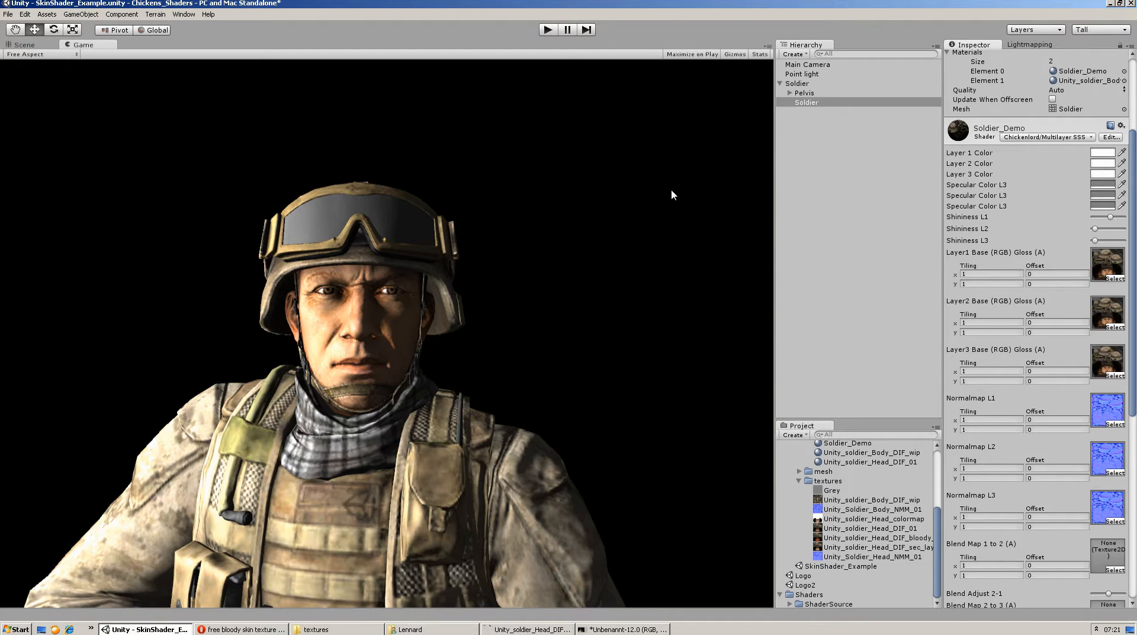
left_click_drag(1094, 229, 1109, 241)
Assign the Grey texture to both Blend Map 1 to 2 and Blend Map 2 to 3 of the skin material
scroll(1107, 363, "down", 2)
scroll(1098, 343, "down", 2)
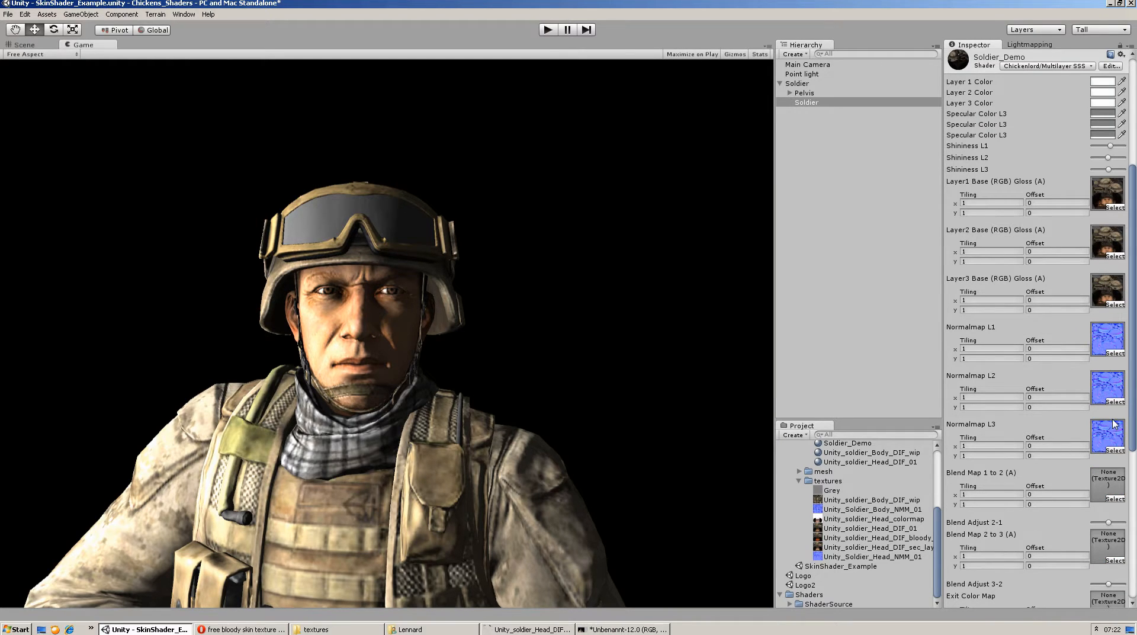
scroll(1108, 427, "down", 1)
scroll(1105, 406, "down", 1)
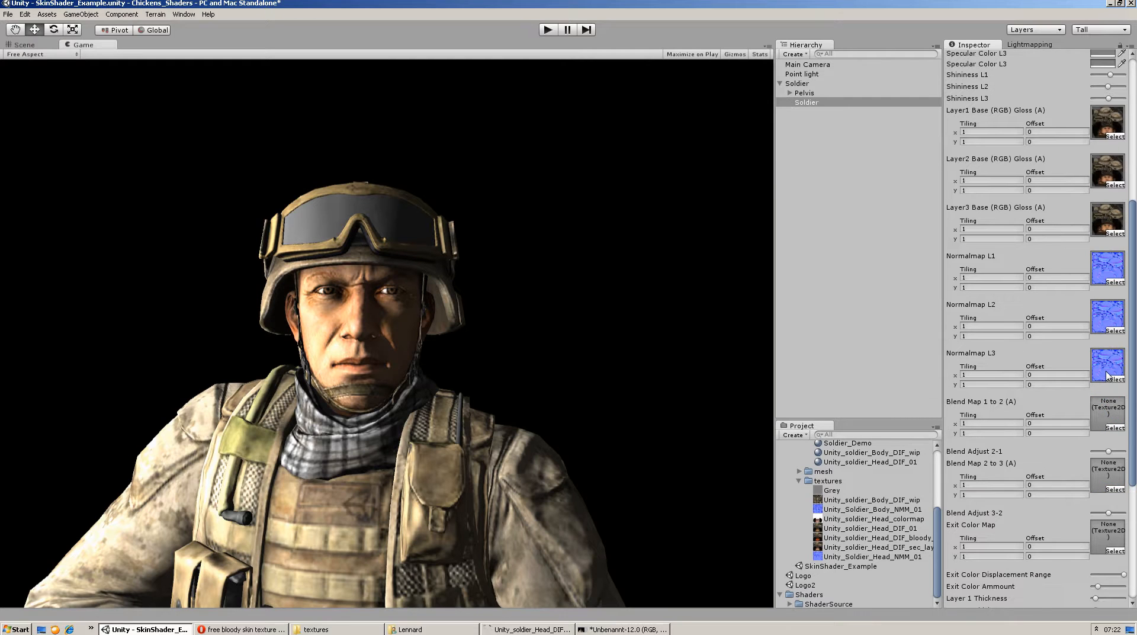
scroll(1105, 374, "down", 1)
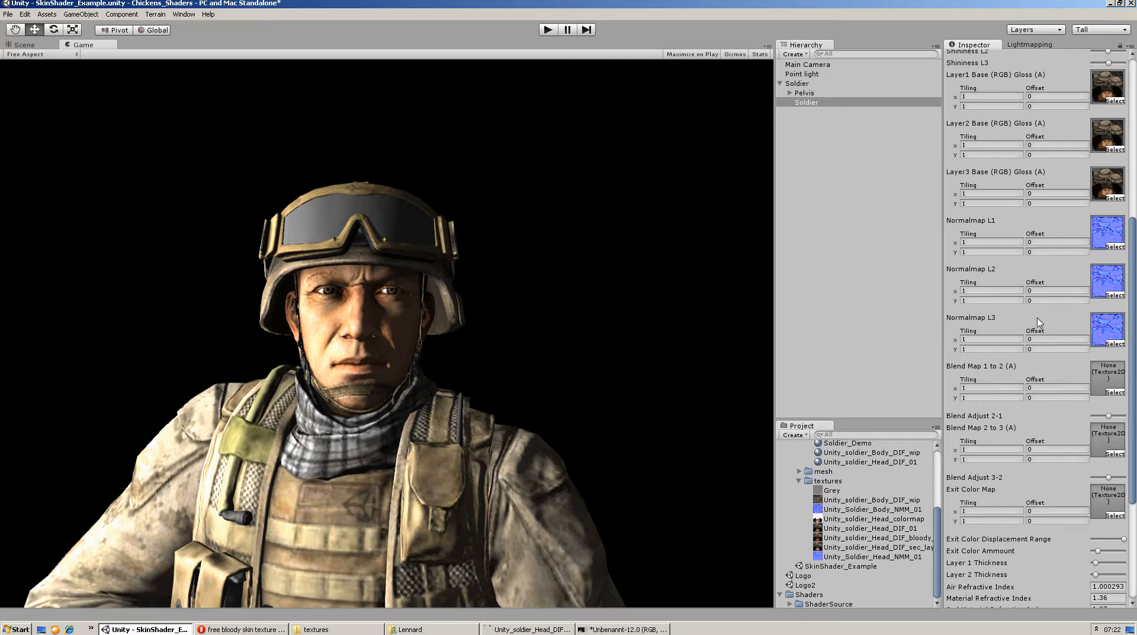
left_click_drag(831, 492, 906, 490)
mouse_move(1108, 416)
left_mouse_down()
mouse_move(1118, 419)
mouse_move(1085, 418)
mouse_move(1117, 399)
mouse_move(1094, 399)
mouse_move(1114, 403)
left_mouse_up()
left_click_drag(831, 492, 1111, 377)
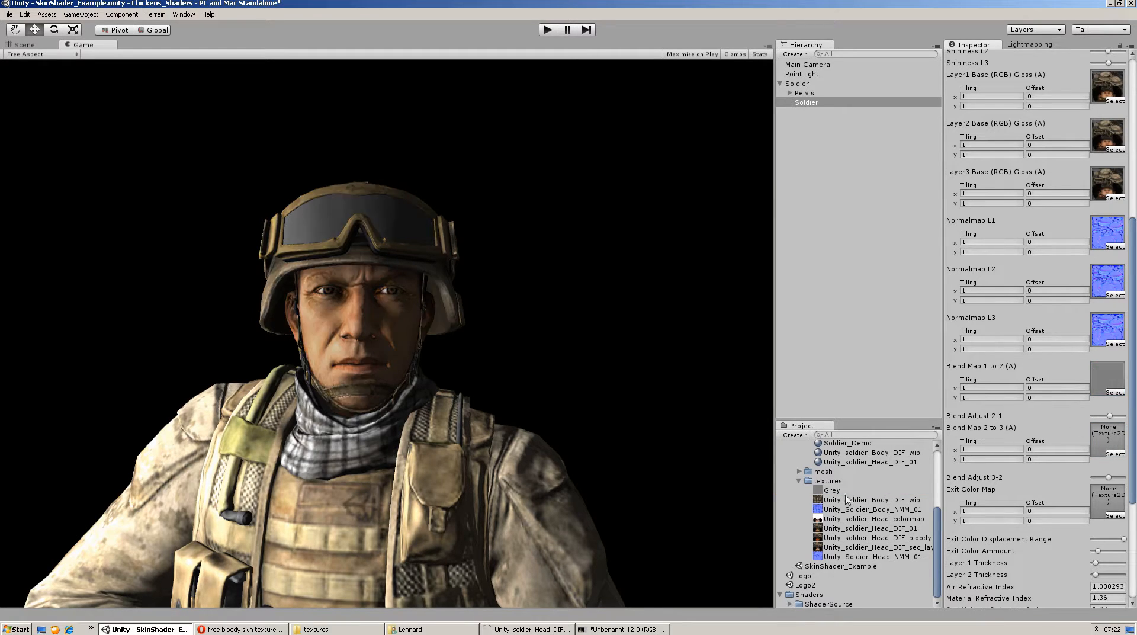
left_click_drag(831, 491, 1105, 445)
Compare the blended skin with Bumped Specular by switching Soldier_Demo to that shader and returning to Multilayer SSS For Skin
scroll(1048, 278, "up", 6)
left_click(1040, 173)
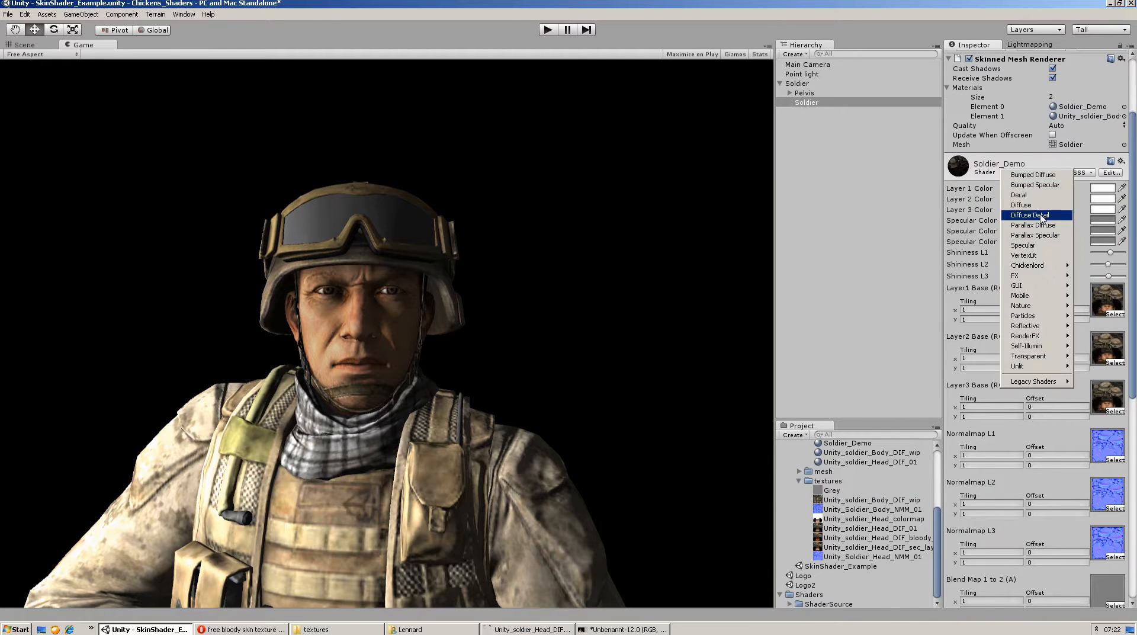
left_click(1030, 180)
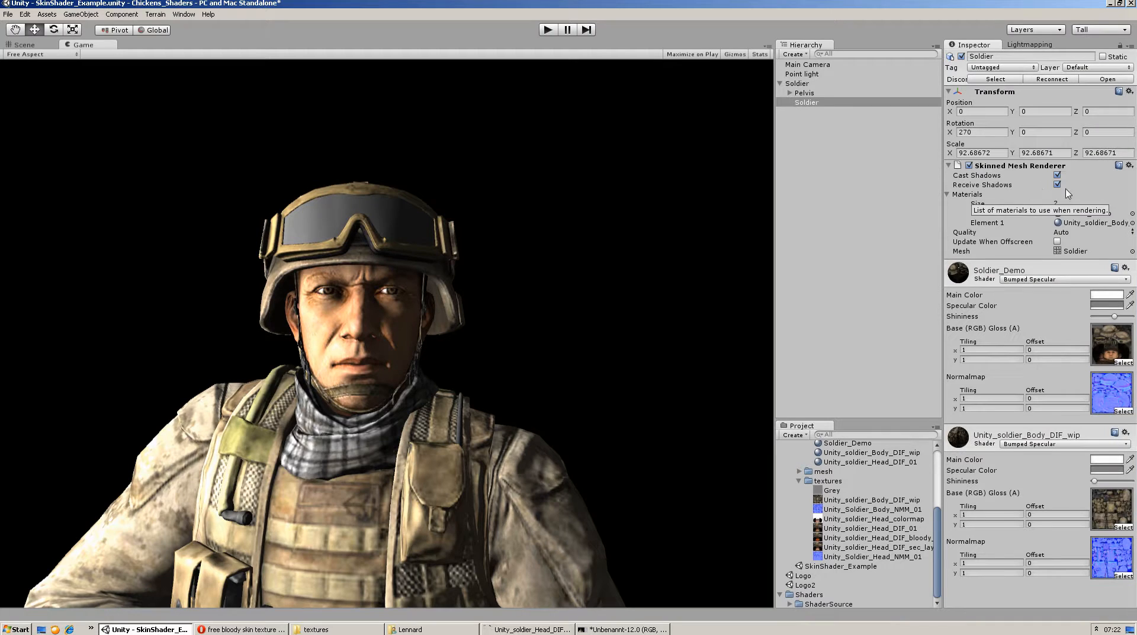
left_click(1046, 279)
mouse_move(1039, 380)
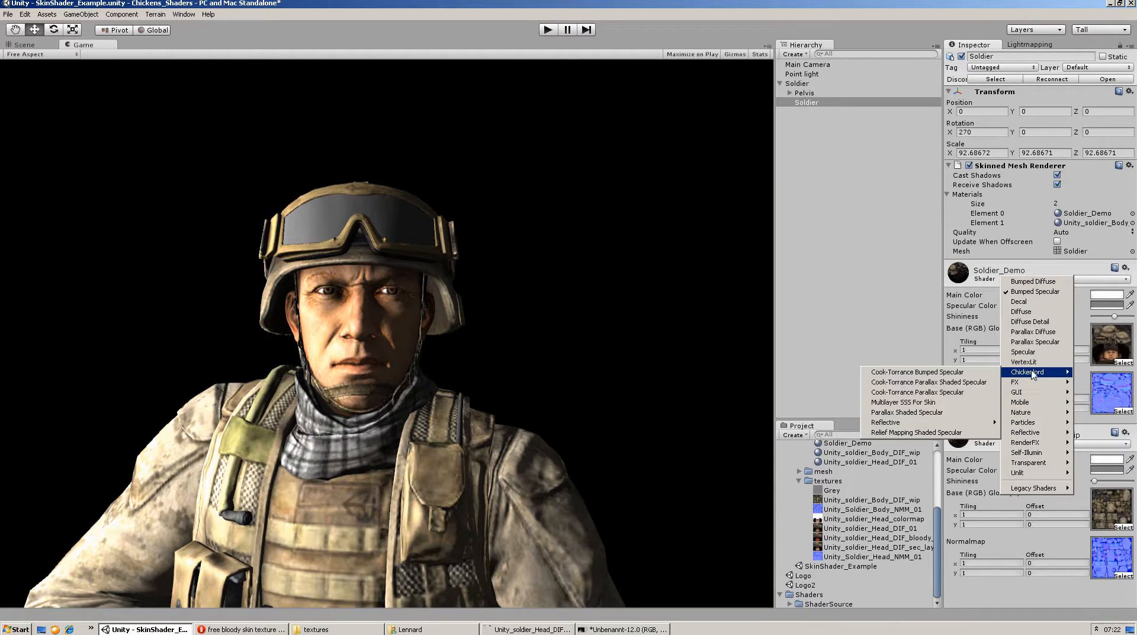
left_click(929, 399)
Try both layer thicknesses at maximum, and settle on about half for Layer 1 Thickness and about a quarter for Layer 2 Thickness
scroll(1072, 306, "down", 10)
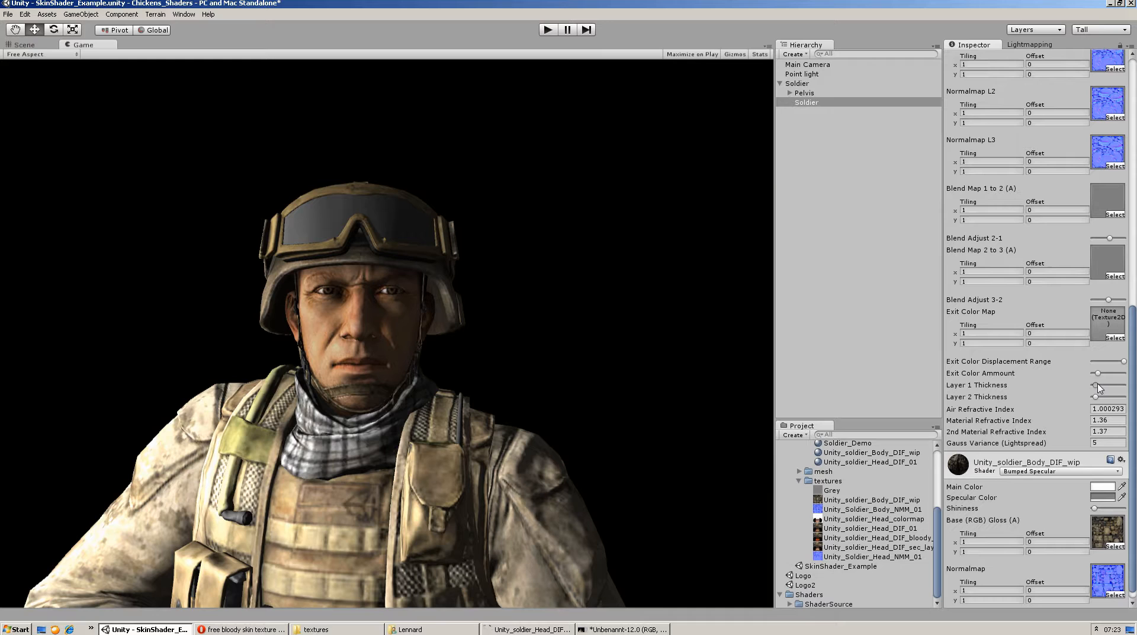
left_click_drag(1099, 385, 1123, 397)
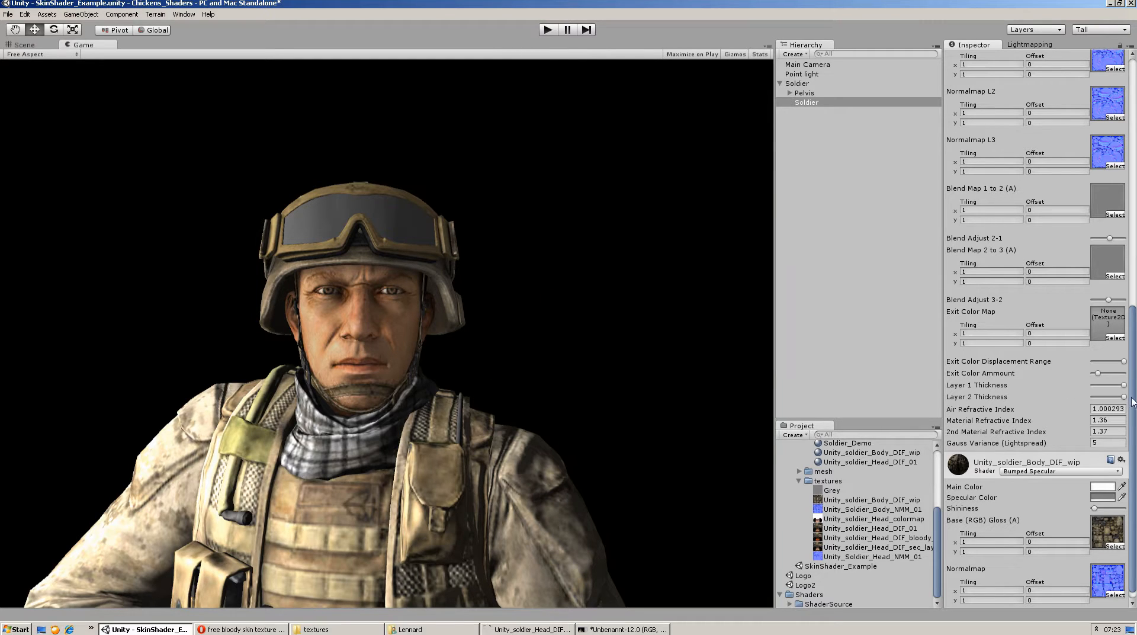
left_click_drag(1108, 395, 1113, 389)
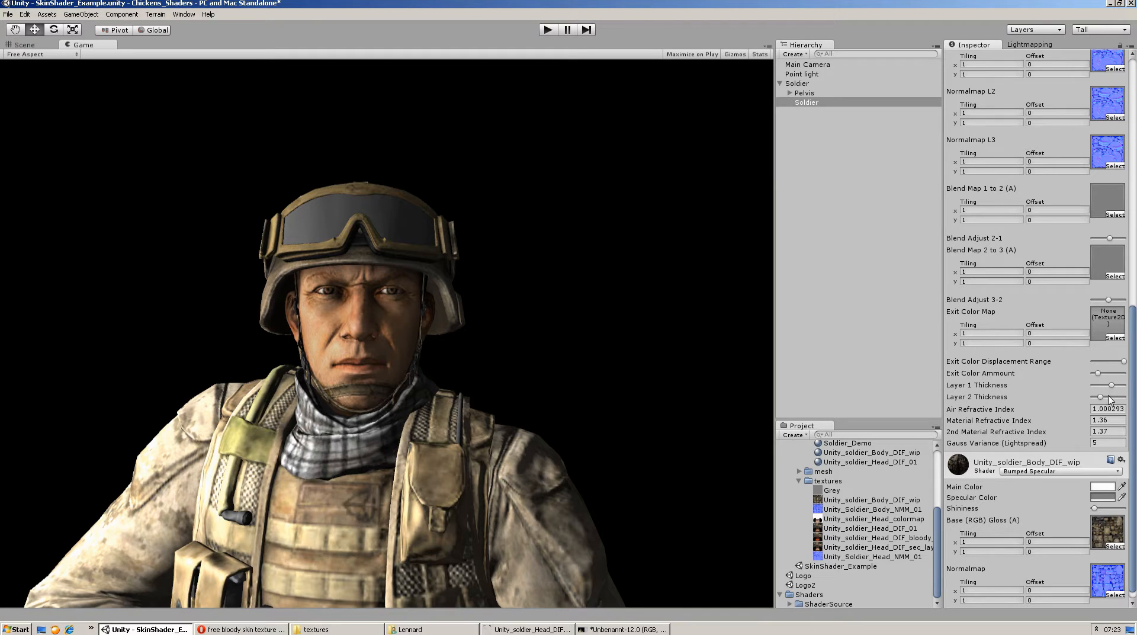
left_click_drag(1115, 390, 1112, 389)
Try a Material Refractive Index of 10 on the skin material, and set it back to 1.36
left_click(1118, 421)
left_click(1107, 443)
left_click(1117, 420)
type("10")
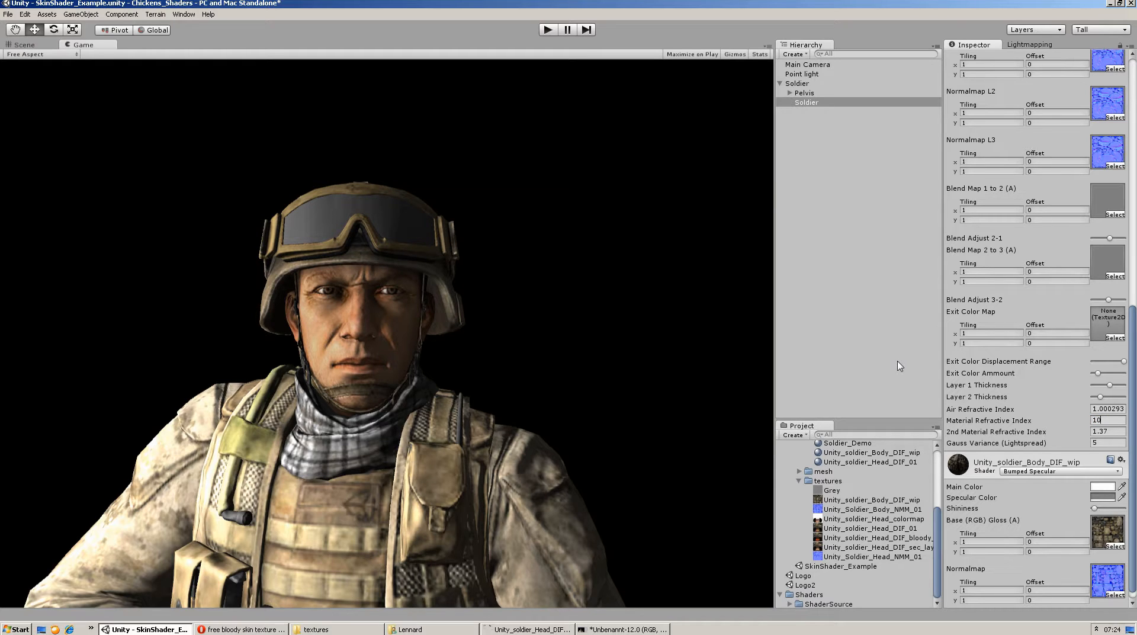
type("1,3")
key("Return")
type("1")
double_click(1122, 421)
left_click(1123, 421)
key("BackSpace")
Try Gauss Variance (Lightspread) values of 15, 1 and 100, and set it back to 5
left_click(1097, 442)
left_click(1096, 442)
type("15")
key("BackSpace")
key("BackSpace")
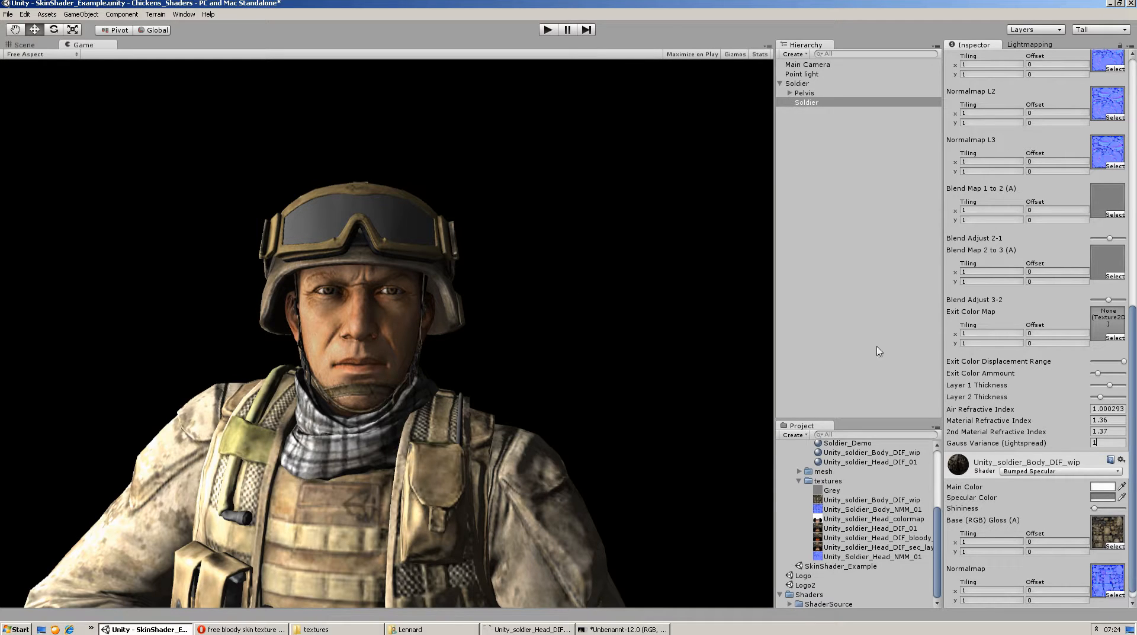
type("15")
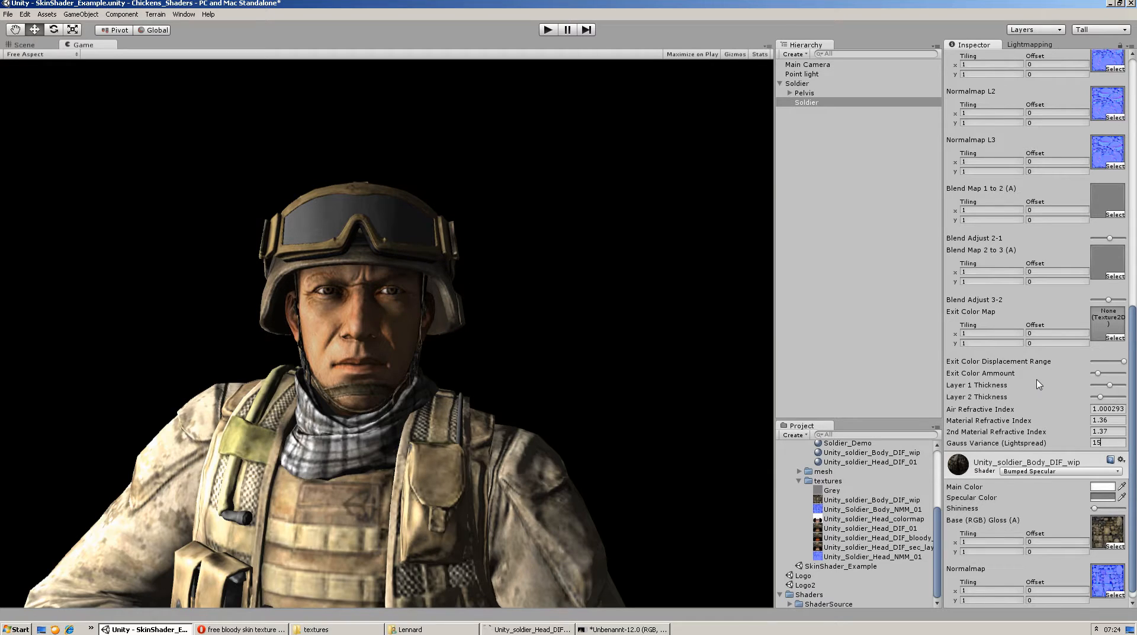
key("BackSpace")
key("BackSpace")
type("5")
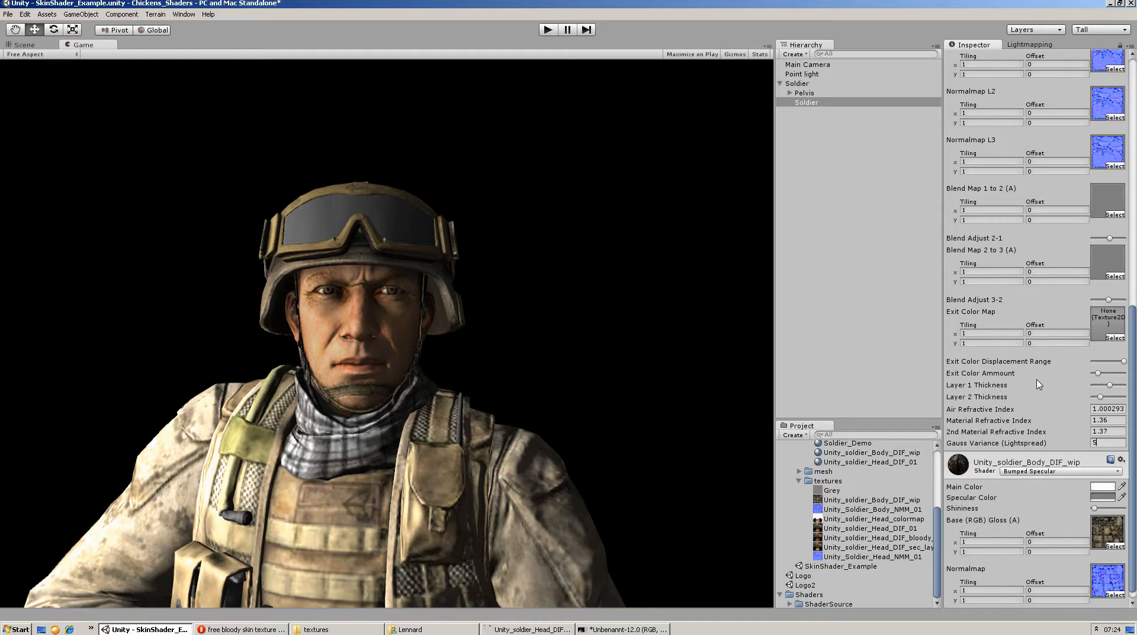
type("100")
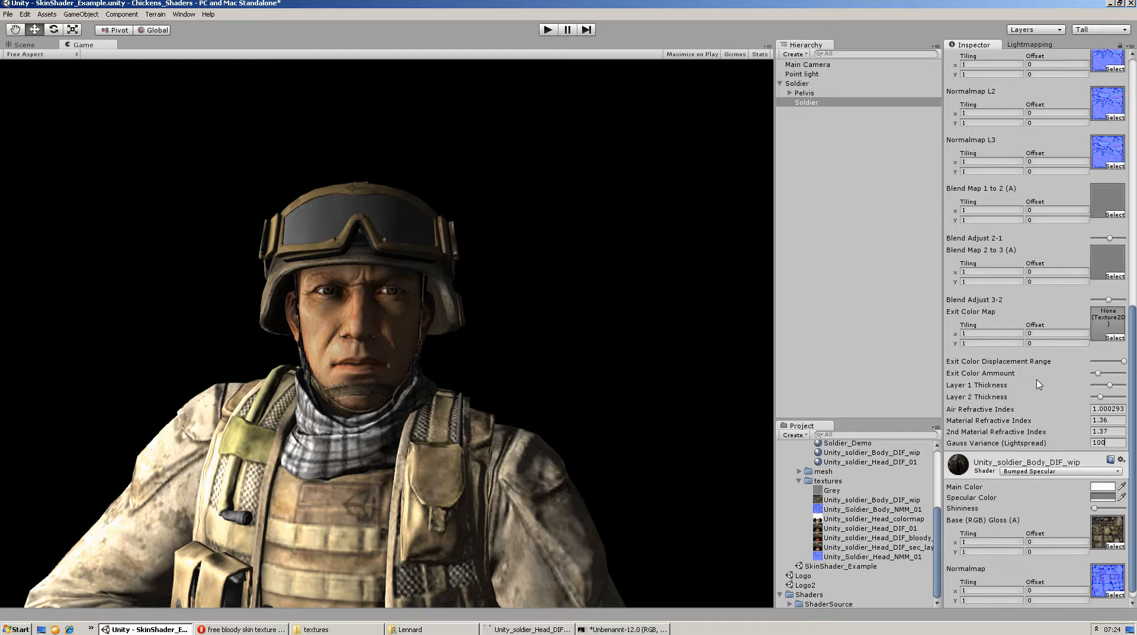
key("Return")
type("5")
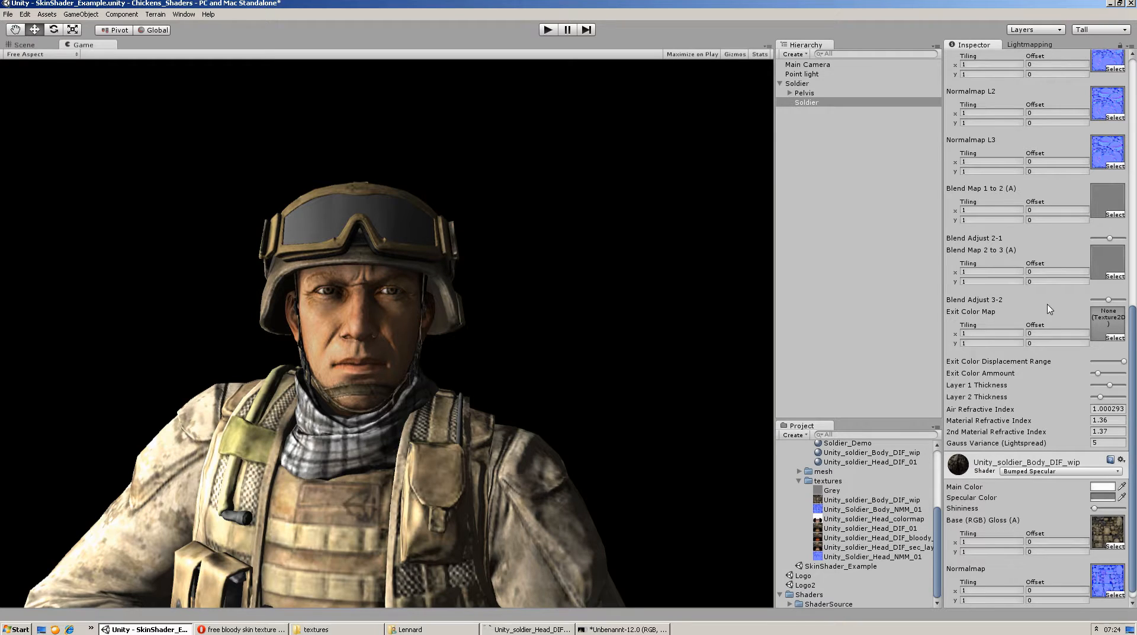
Assign the Unity_soldier_Head_colormap texture to the Exit Color Map of the skin material
scroll(1121, 314, "up", 10)
scroll(1116, 301, "down", 10)
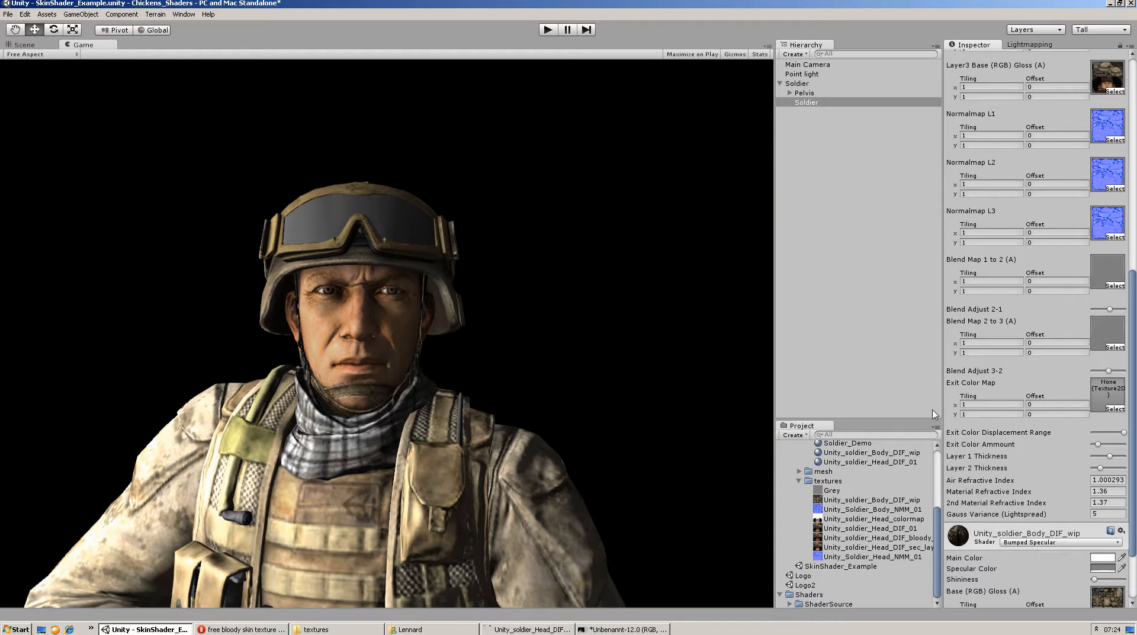
scroll(1046, 356, "up", 5)
scroll(1046, 355, "down", 6)
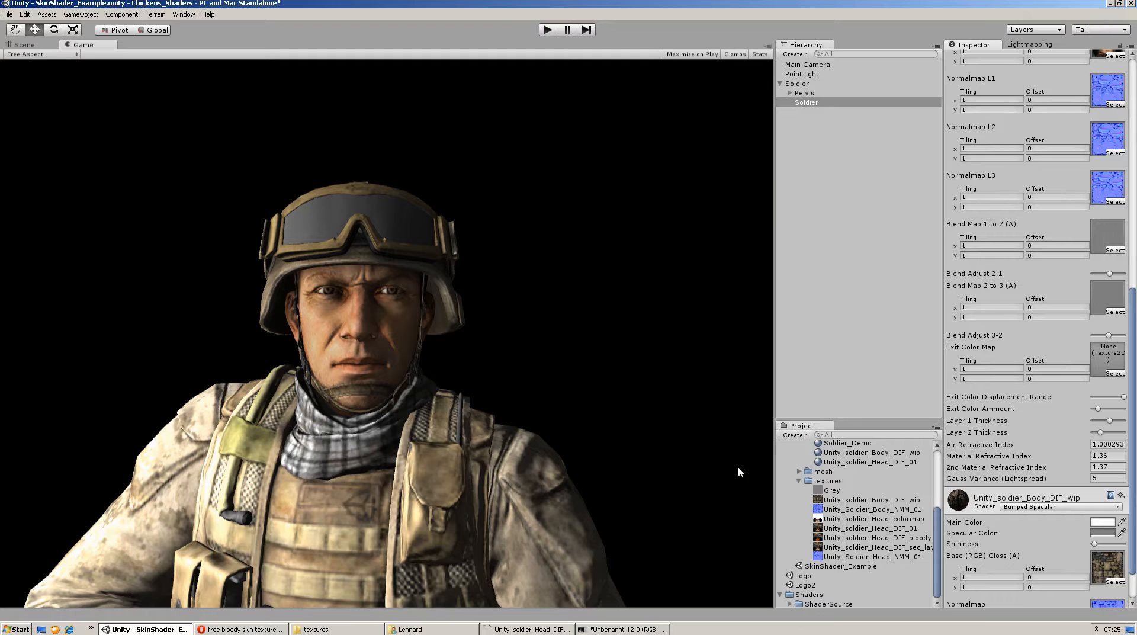
left_click_drag(891, 519, 1108, 354)
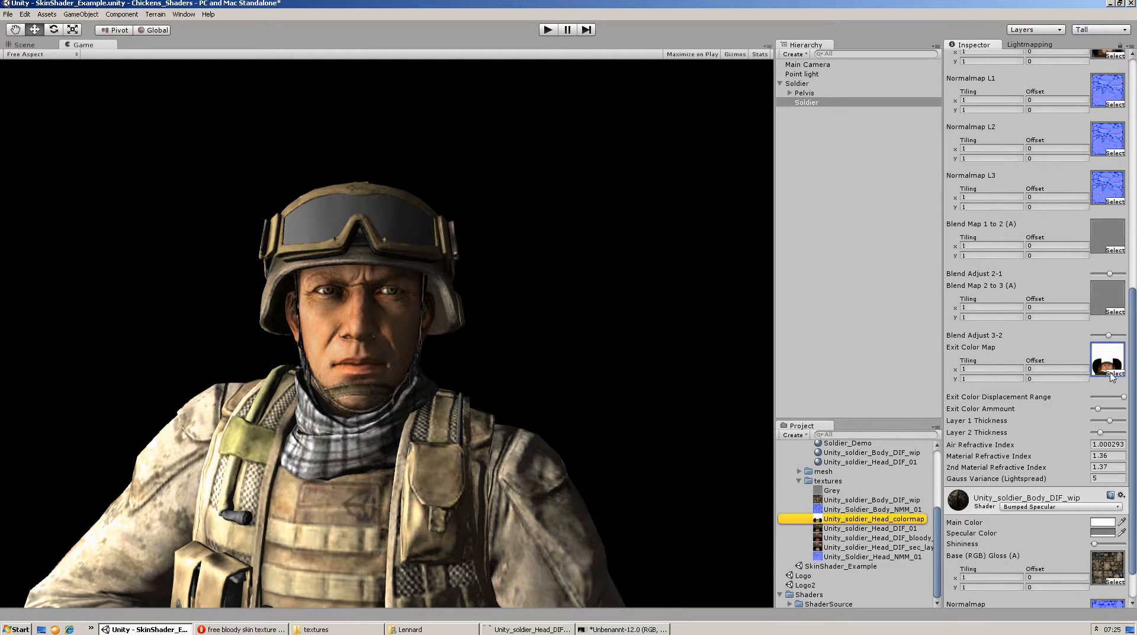
Inspect the Unity_soldier_Head_colormap texture in an enlarged preview, and narrow the preview area again
left_click(911, 518)
left_click_drag(943, 412, 836, 410)
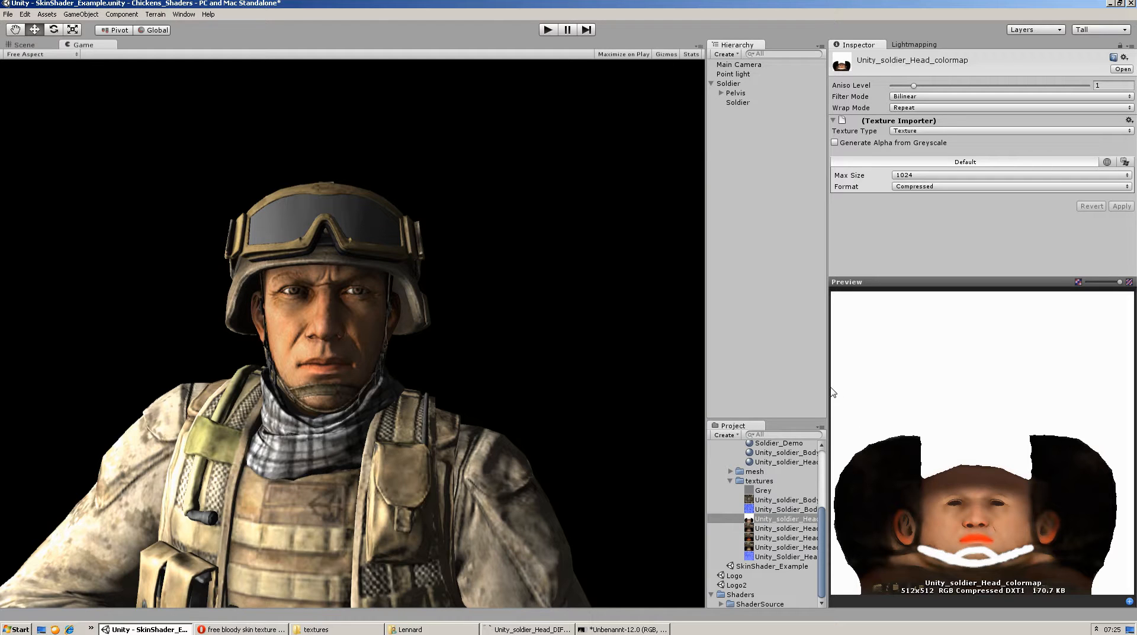
left_click_drag(829, 391, 982, 373)
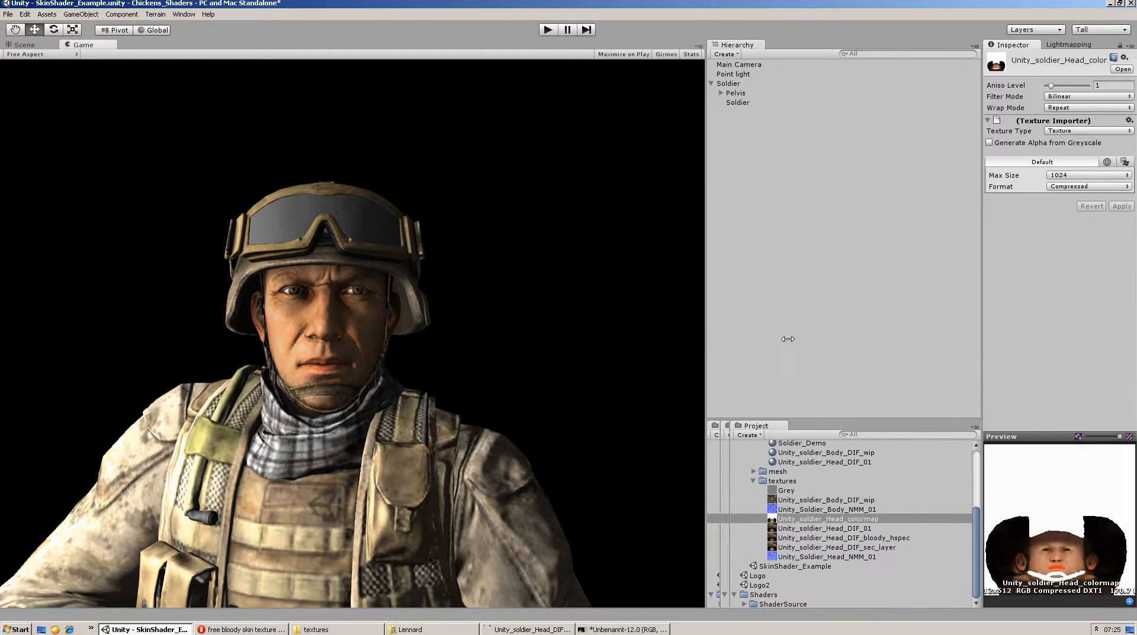
left_click_drag(787, 338, 824, 339)
left_click_drag(982, 326, 928, 322)
Raise the Exit Color Ammount of the soldier's skin material to its maximum
left_click(840, 102)
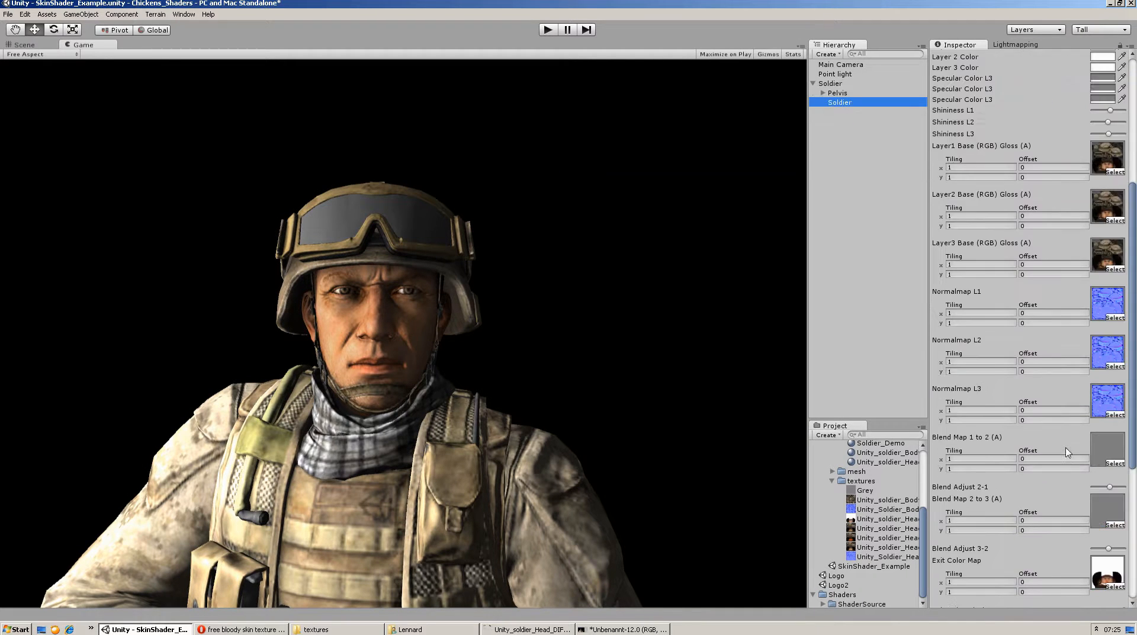
scroll(1067, 452, "down", 5)
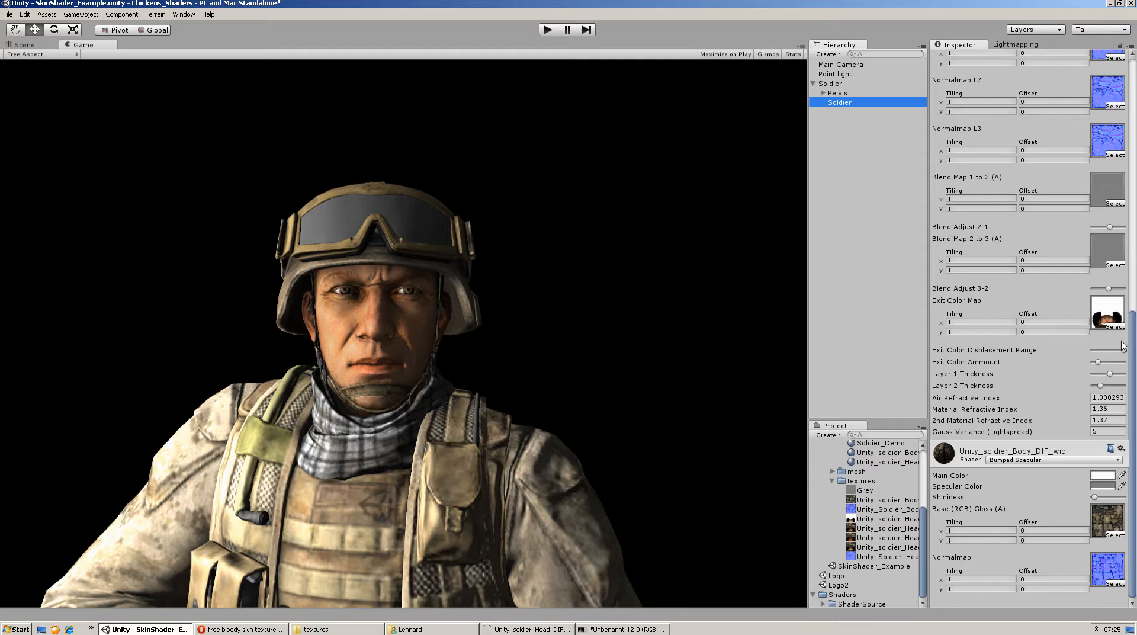
mouse_move(1098, 363)
left_mouse_down()
mouse_move(1011, 372)
mouse_move(1109, 363)
mouse_move(1134, 376)
mouse_move(1072, 386)
mouse_move(1135, 382)
mouse_move(987, 385)
mouse_move(1135, 369)
left_mouse_up()
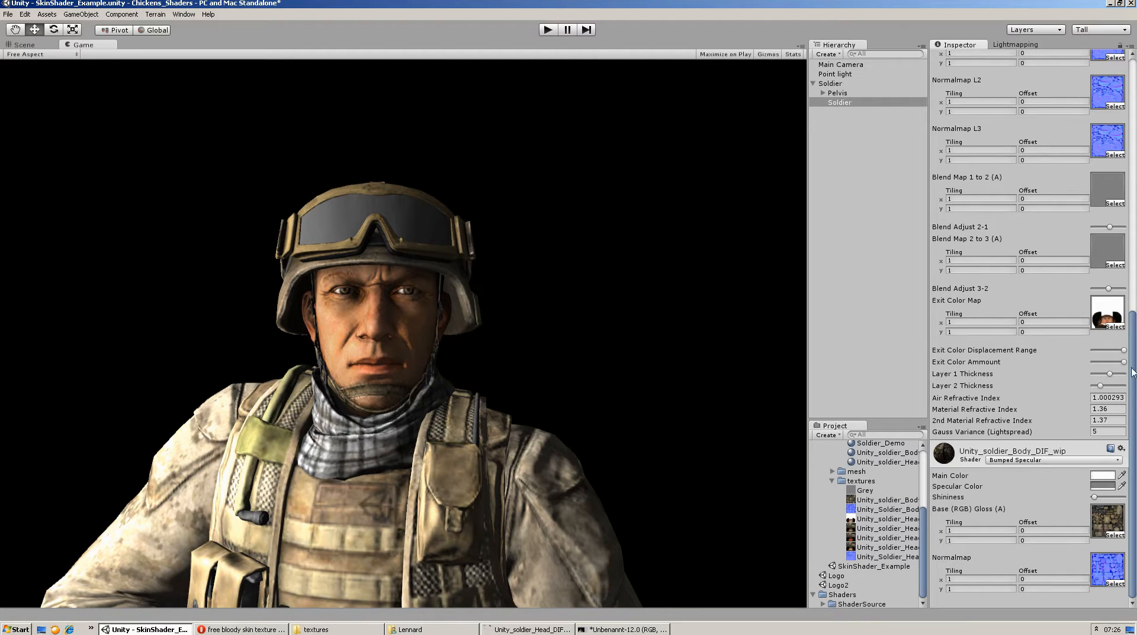
Preview the Unity_soldier_Head_colormap texture used as Exit Color Map, and return to the Soldier's skin material settings
mouse_move(1125, 367)
left_mouse_down()
mouse_move(1043, 358)
mouse_move(1132, 343)
mouse_move(1057, 337)
mouse_move(1135, 328)
left_mouse_up()
left_click(1107, 311)
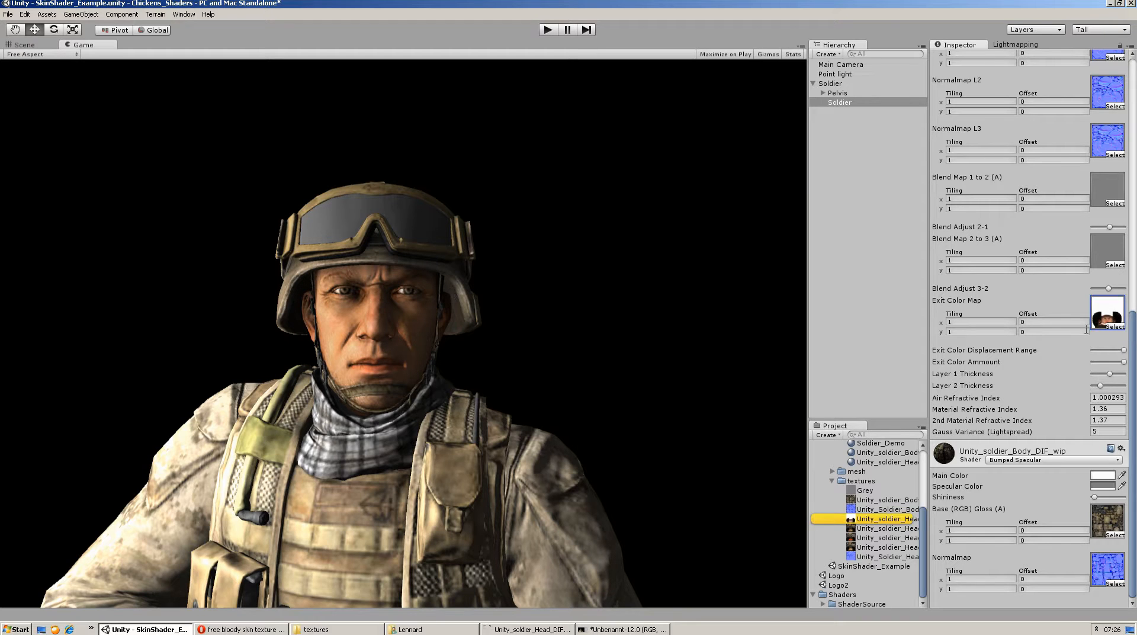
left_click(859, 520)
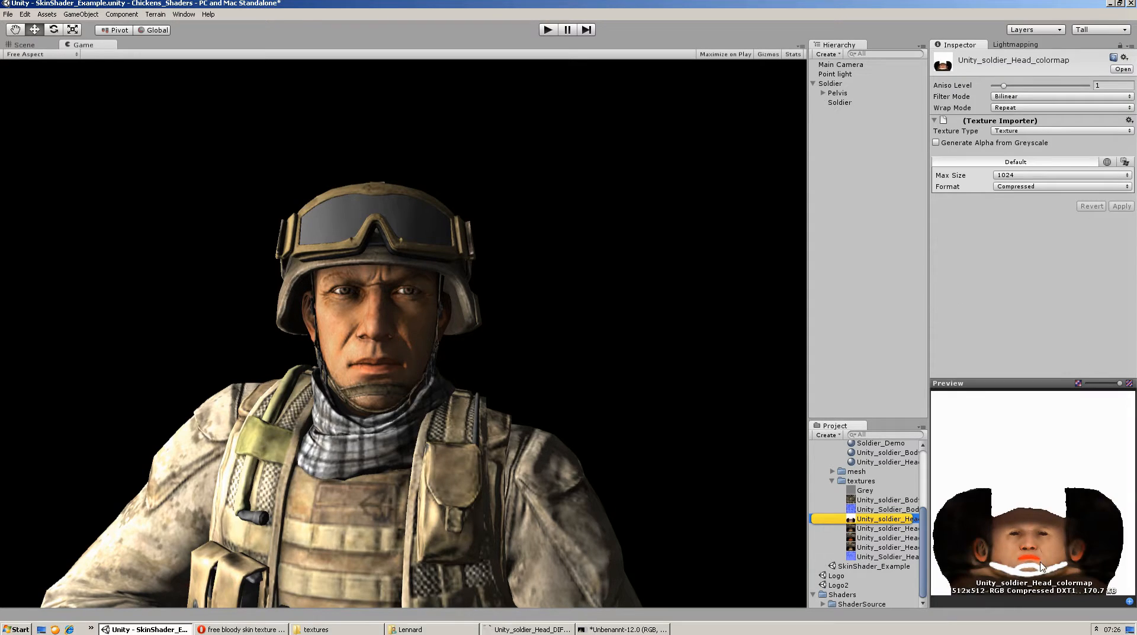
left_click(846, 103)
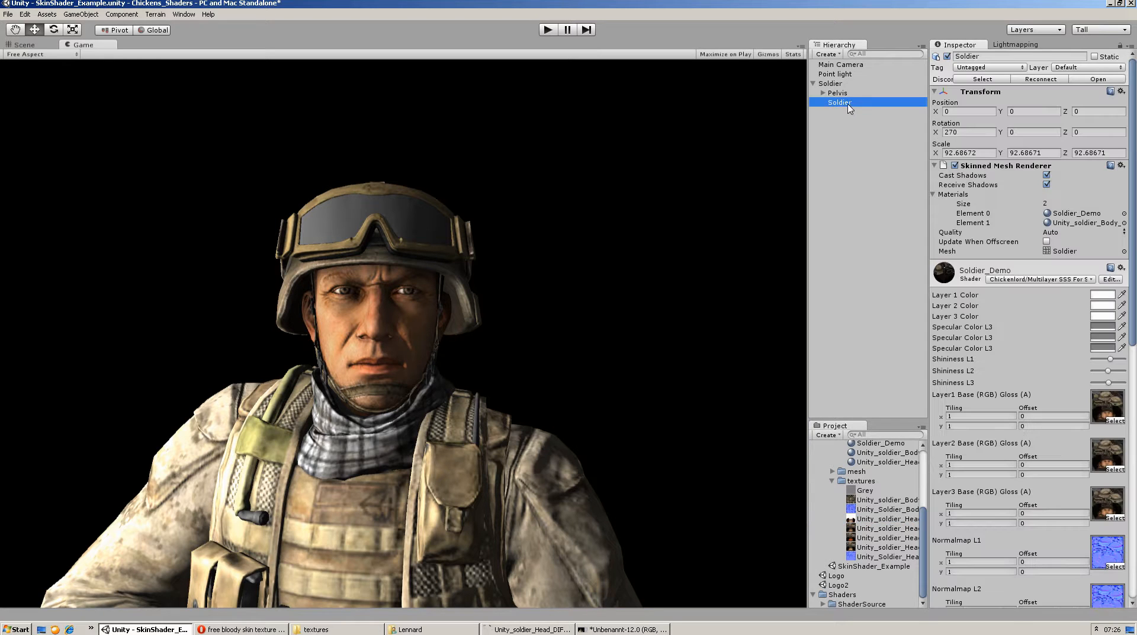
left_click_drag(1130, 296, 1135, 546)
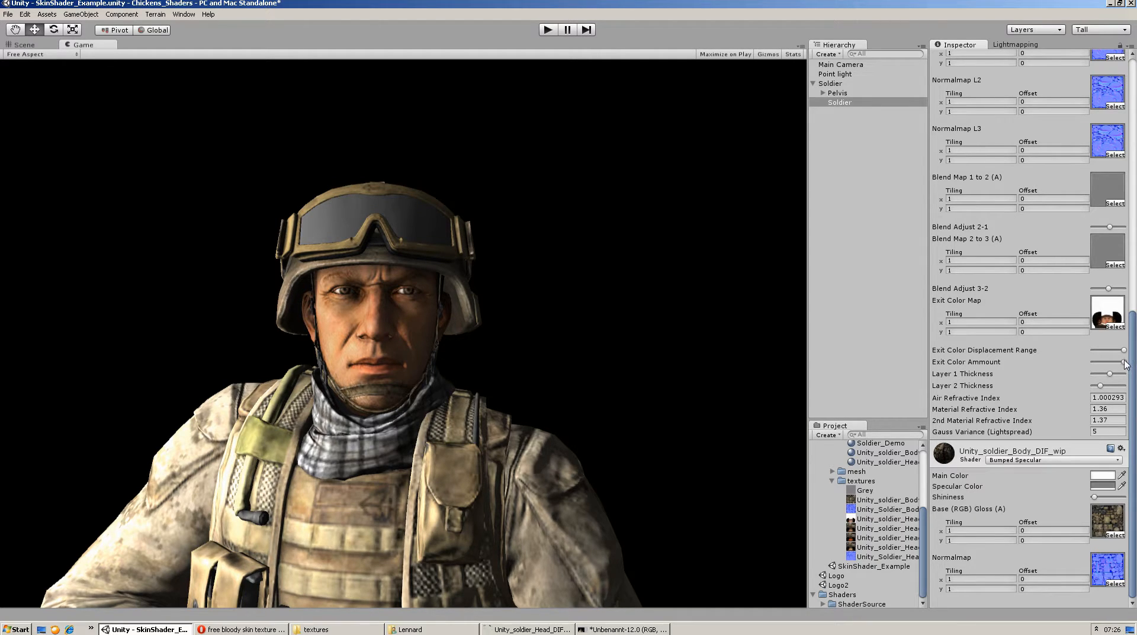
Lower the Soldier_Demo material's Blend Adjust 2-1 to its minimum and set Exit Color Displacement Range to about mid-range
mouse_move(1123, 361)
left_mouse_down()
mouse_move(1092, 363)
mouse_move(1126, 361)
mouse_move(1125, 334)
left_mouse_up()
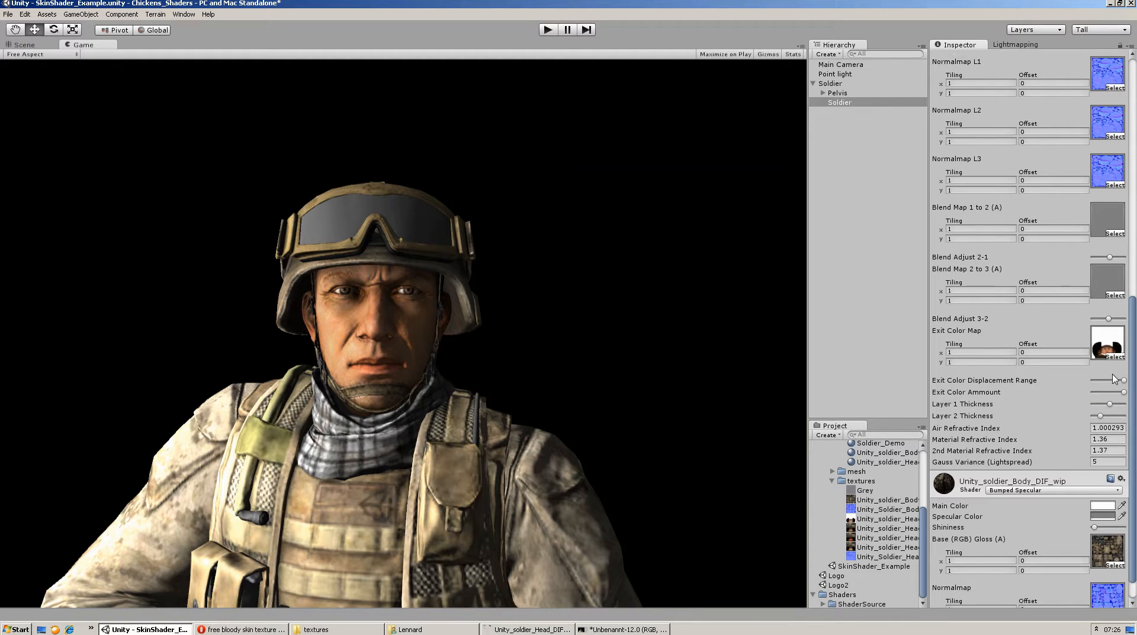
left_click_drag(1109, 259, 1085, 268)
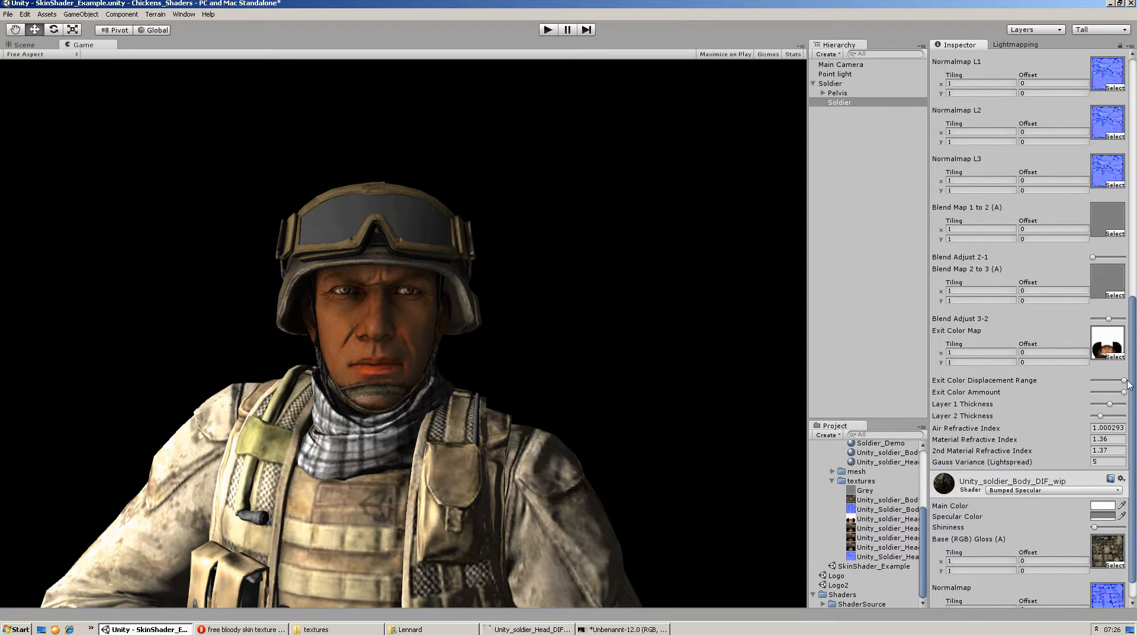
mouse_move(1123, 378)
left_mouse_down()
mouse_move(1065, 373)
mouse_move(1135, 358)
mouse_move(1098, 366)
mouse_move(1135, 345)
mouse_move(1075, 352)
mouse_move(1134, 349)
mouse_move(1071, 343)
mouse_move(1136, 345)
mouse_move(1117, 338)
mouse_move(1135, 332)
left_mouse_up()
mouse_move(1128, 372)
left_mouse_down()
mouse_move(1071, 382)
mouse_move(1121, 385)
mouse_move(1082, 385)
mouse_move(1111, 395)
mouse_move(1097, 388)
mouse_move(1108, 380)
left_mouse_up()
Try Blend Adjust 2-1 at its maximum and minimum, and set it to about mid-range
mouse_move(1093, 257)
left_mouse_down()
mouse_move(1135, 266)
mouse_move(964, 261)
mouse_move(1130, 258)
left_mouse_up()
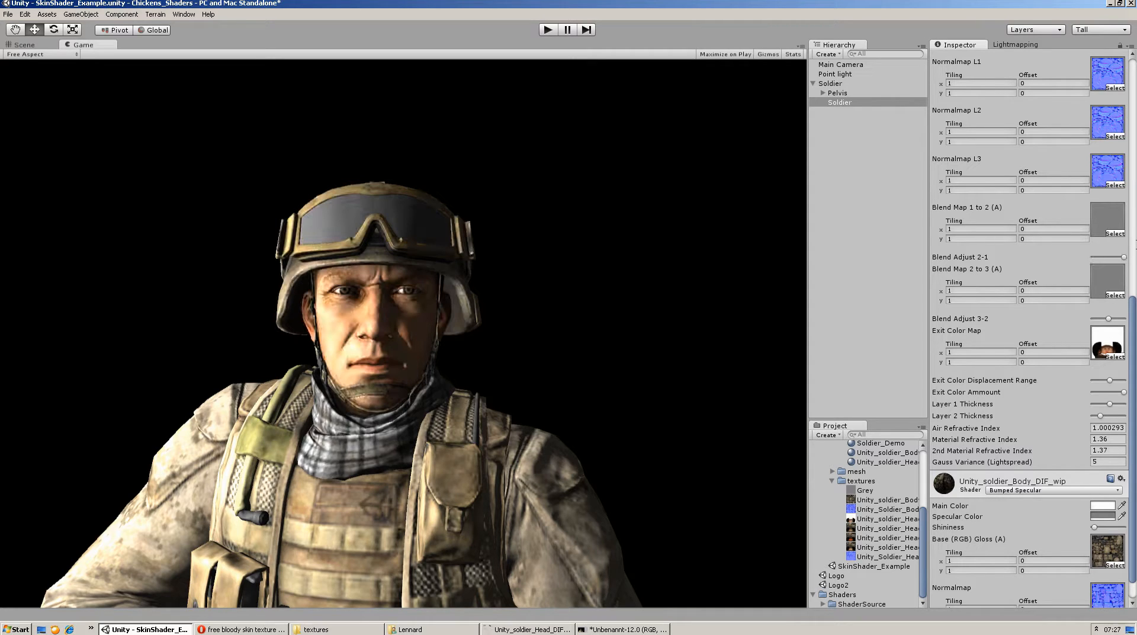
left_click_drag(1124, 258, 904, 242)
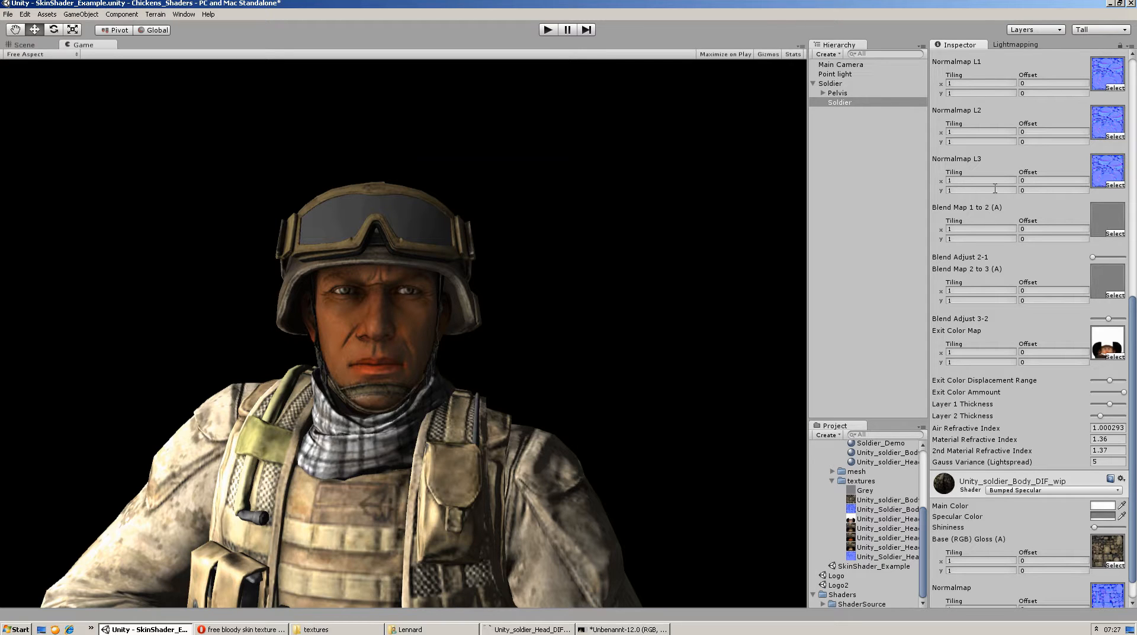
left_click(1108, 257)
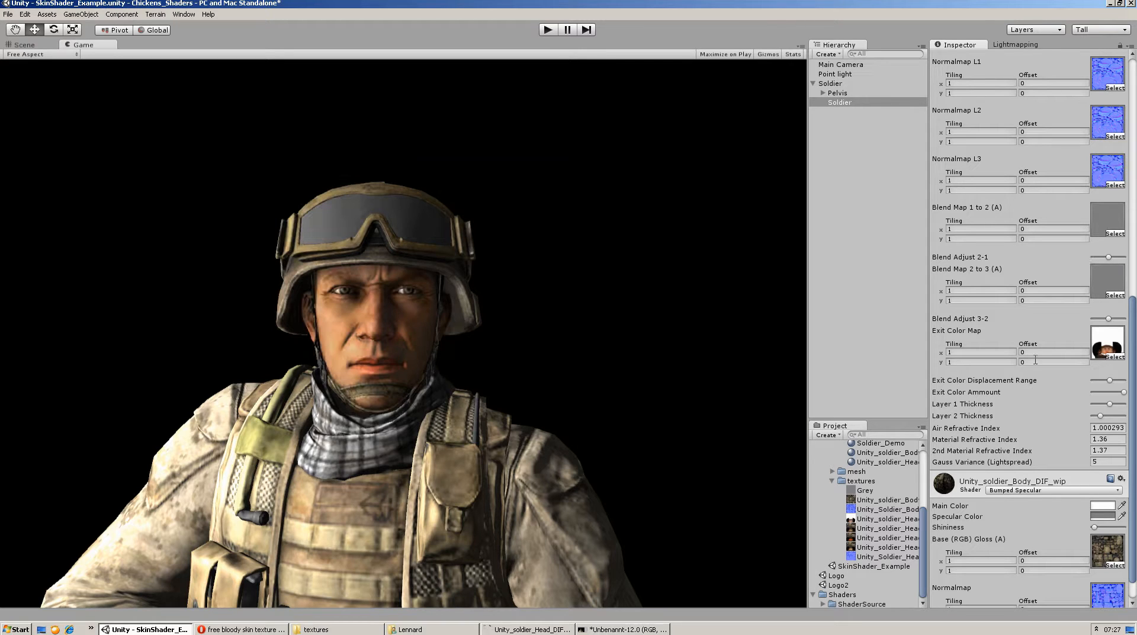
Try the Bumped Specular shader on the Soldier_Demo material for comparison, and restore the Multilayer SSS For Skin shader
scroll(1040, 316, "up", 10)
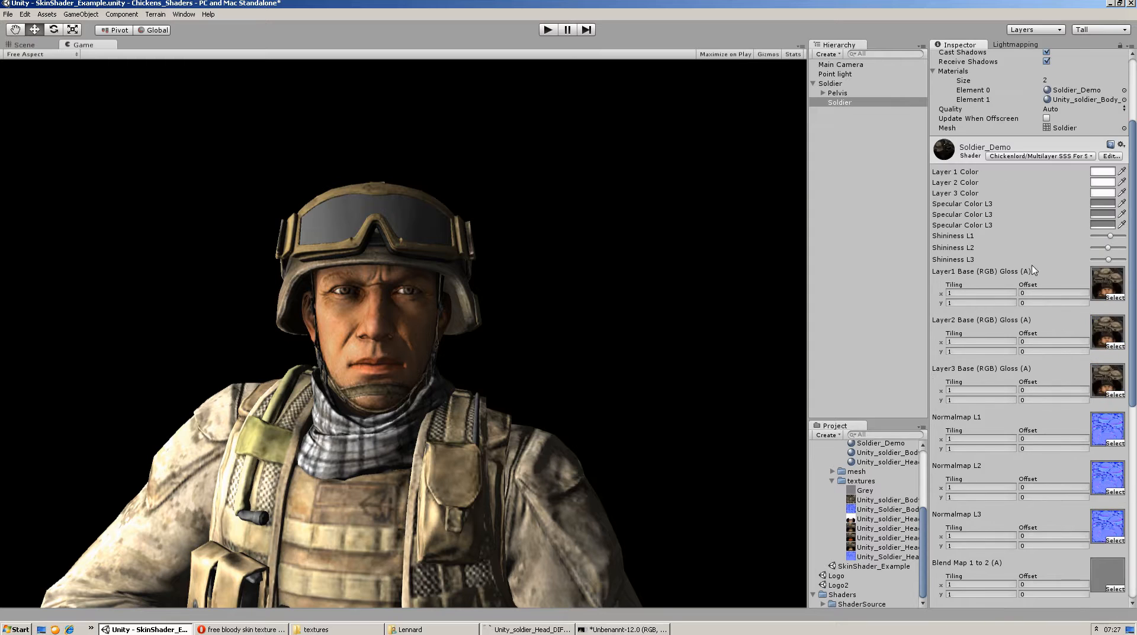
scroll(1070, 223, "down", 8)
scroll(1120, 239, "up", 10)
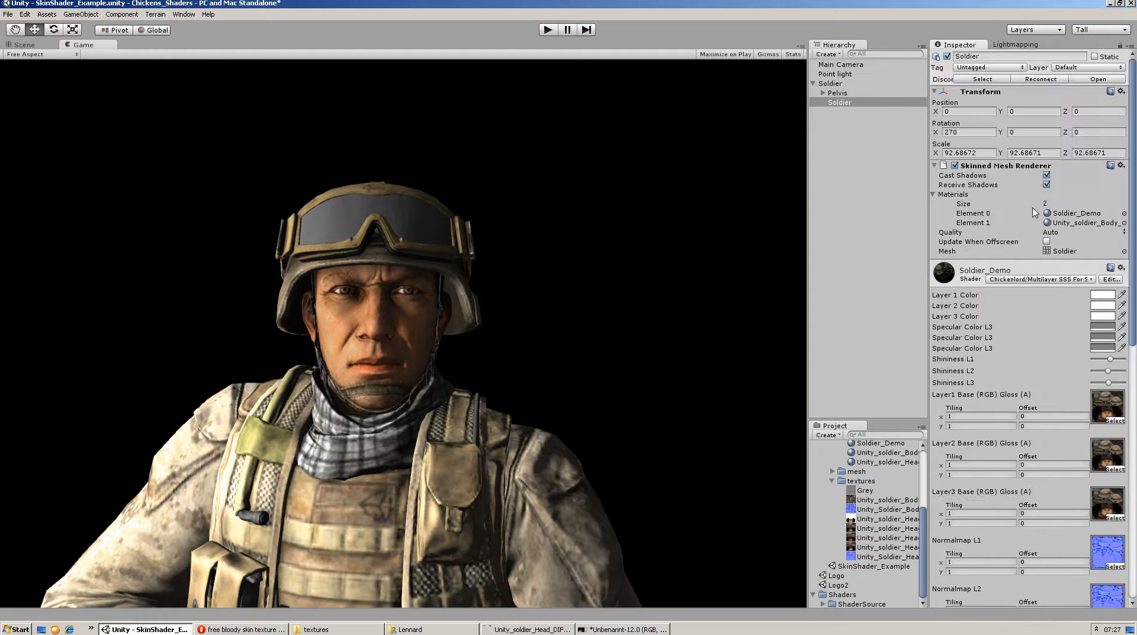
left_click(1041, 279)
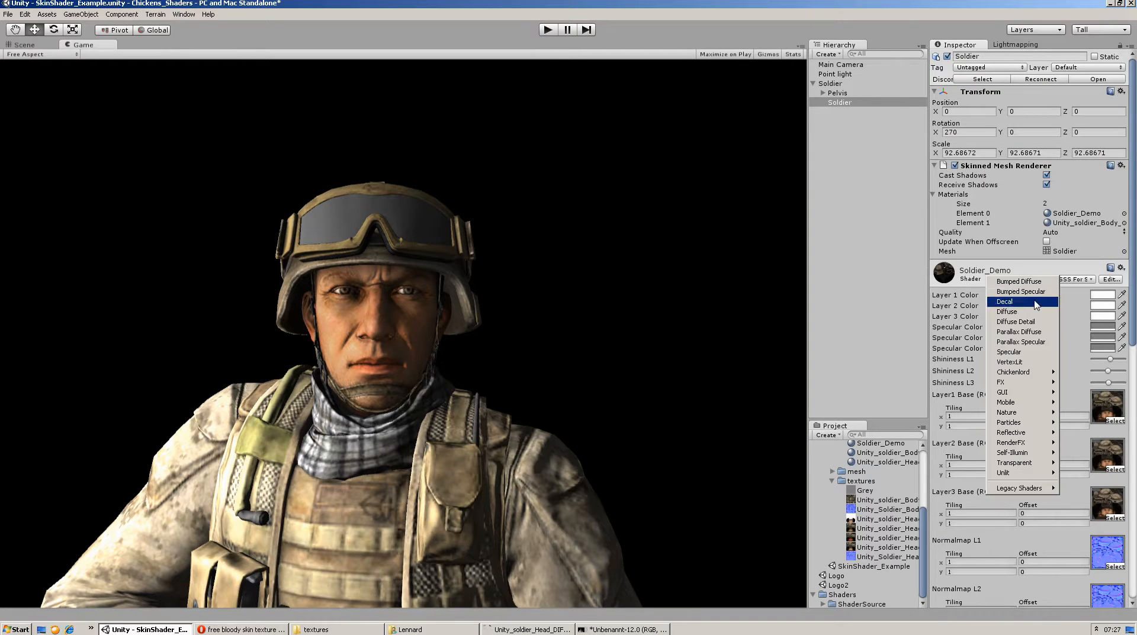
left_click(1024, 295)
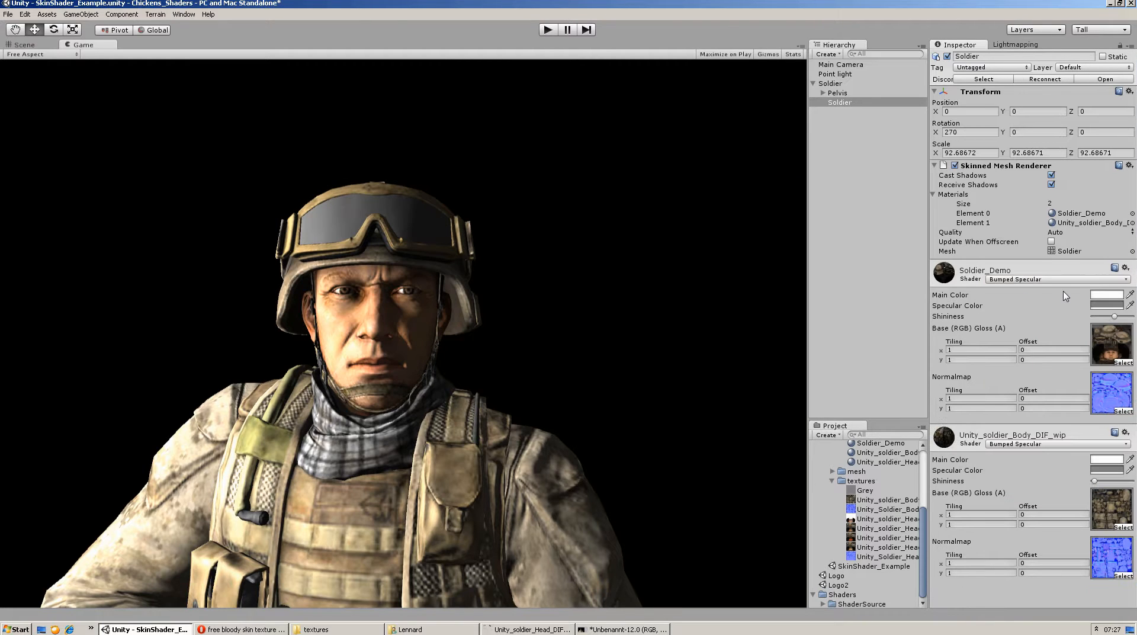
left_click(1014, 281)
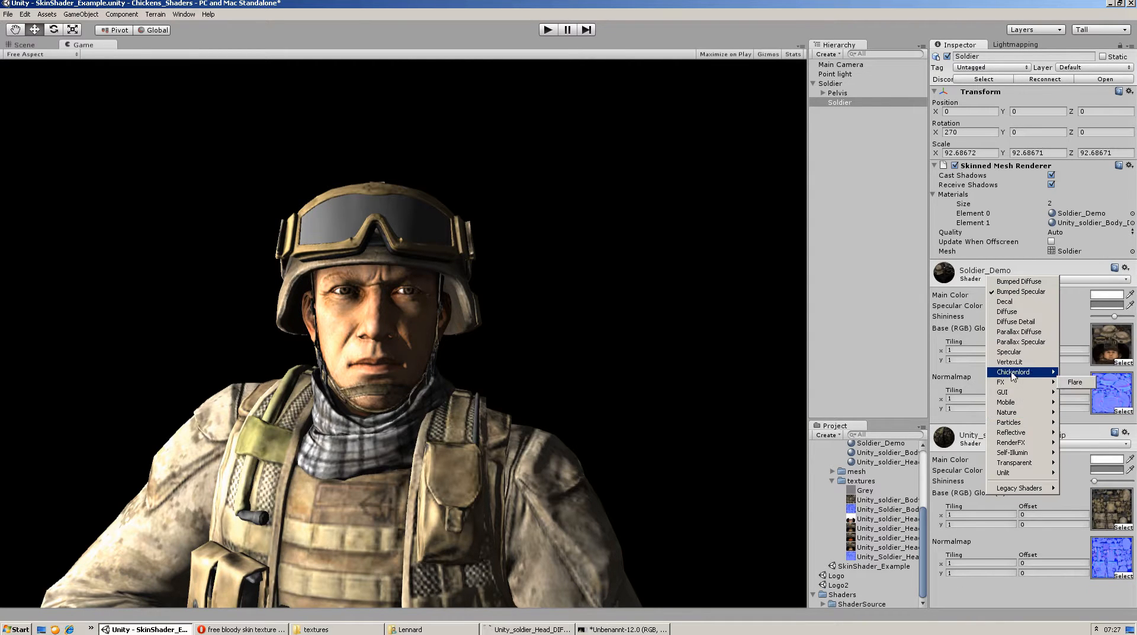
mouse_move(1013, 376)
left_click(925, 402)
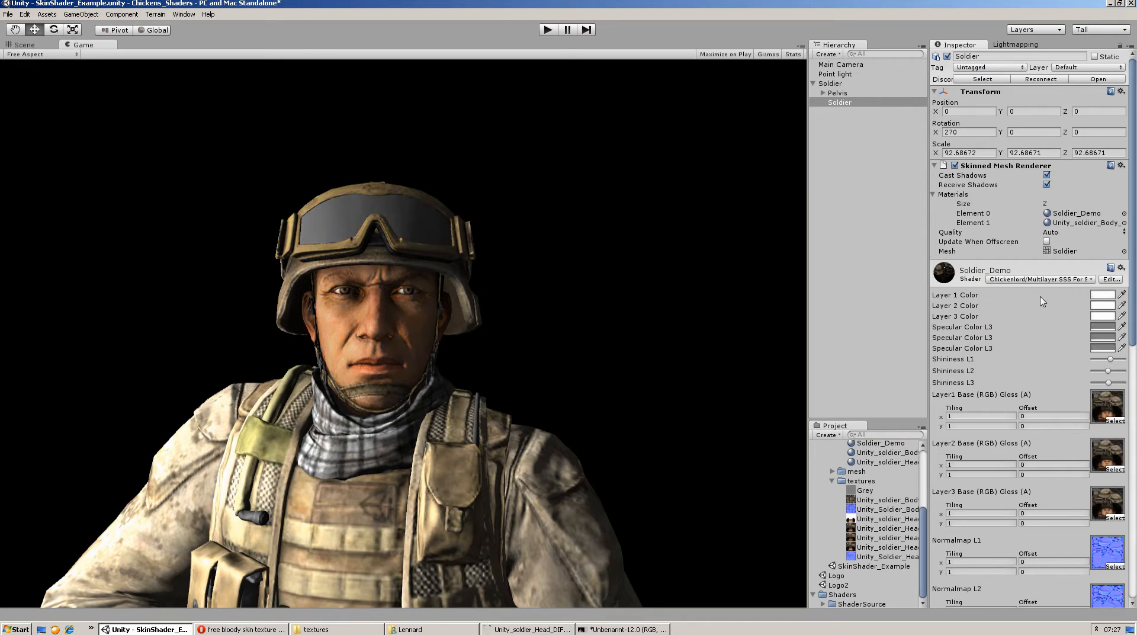
Widen the project asset list and preview the Unity_soldier_Head_DIF_bloody_hspec and Unity_soldier_Head_DIF_sec_layer textures
scroll(1042, 301, "down", 15)
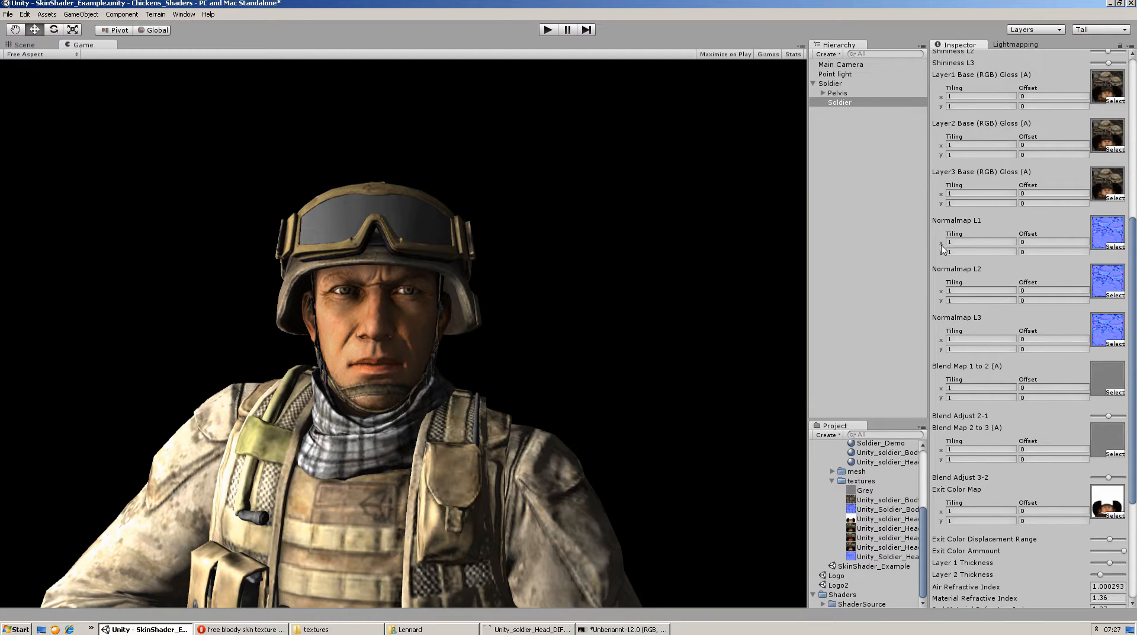
scroll(1087, 172, "up", 3)
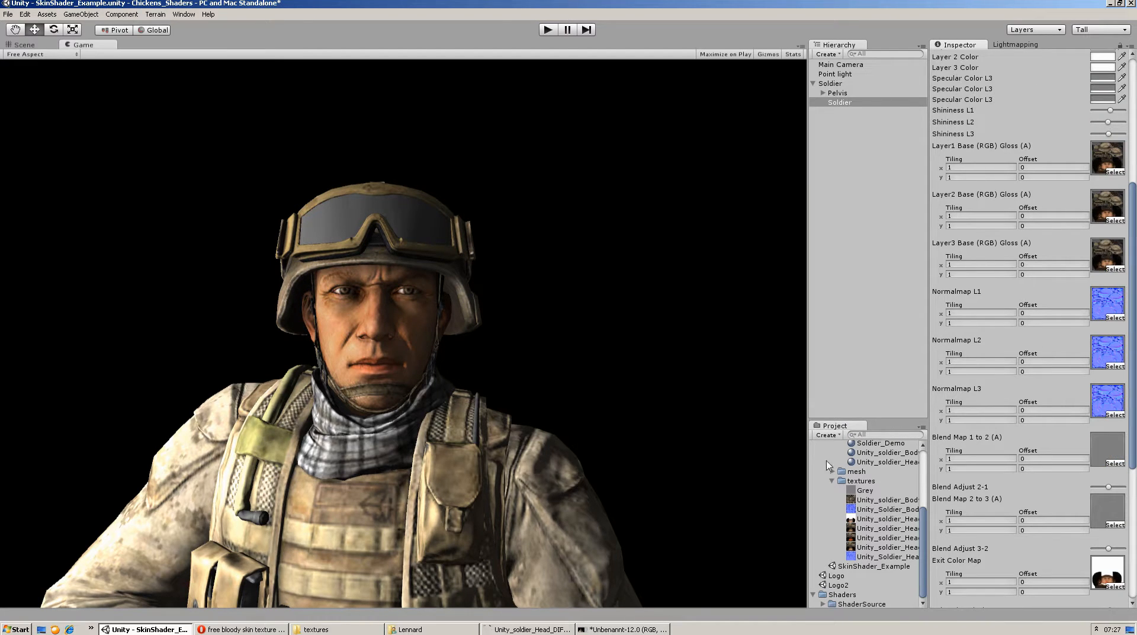
left_click_drag(808, 448, 733, 465)
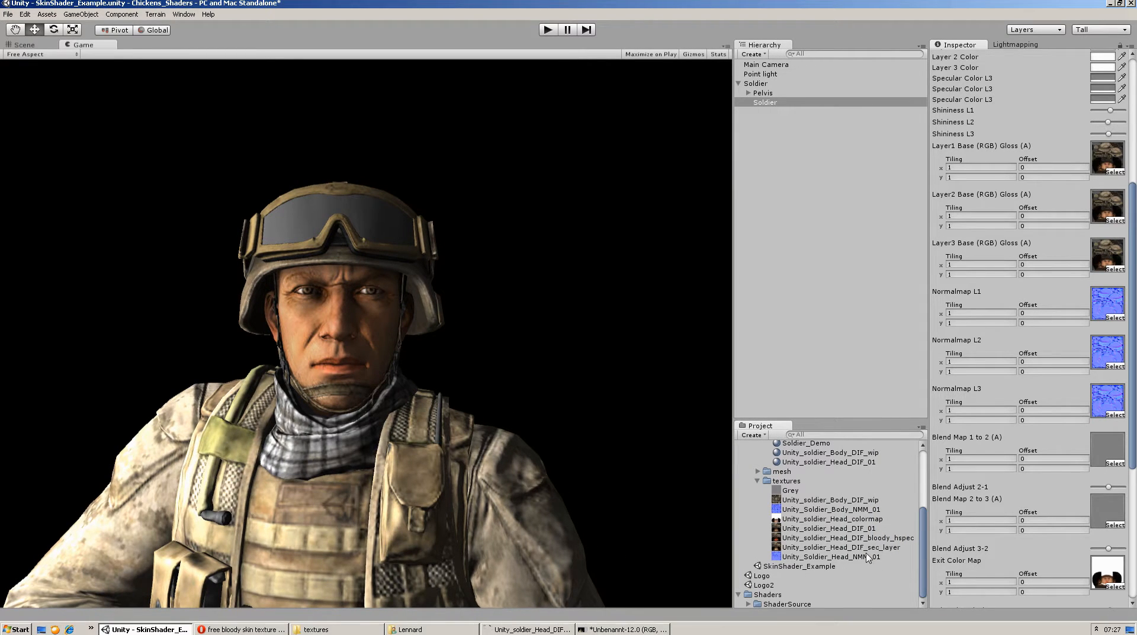
left_click(888, 537)
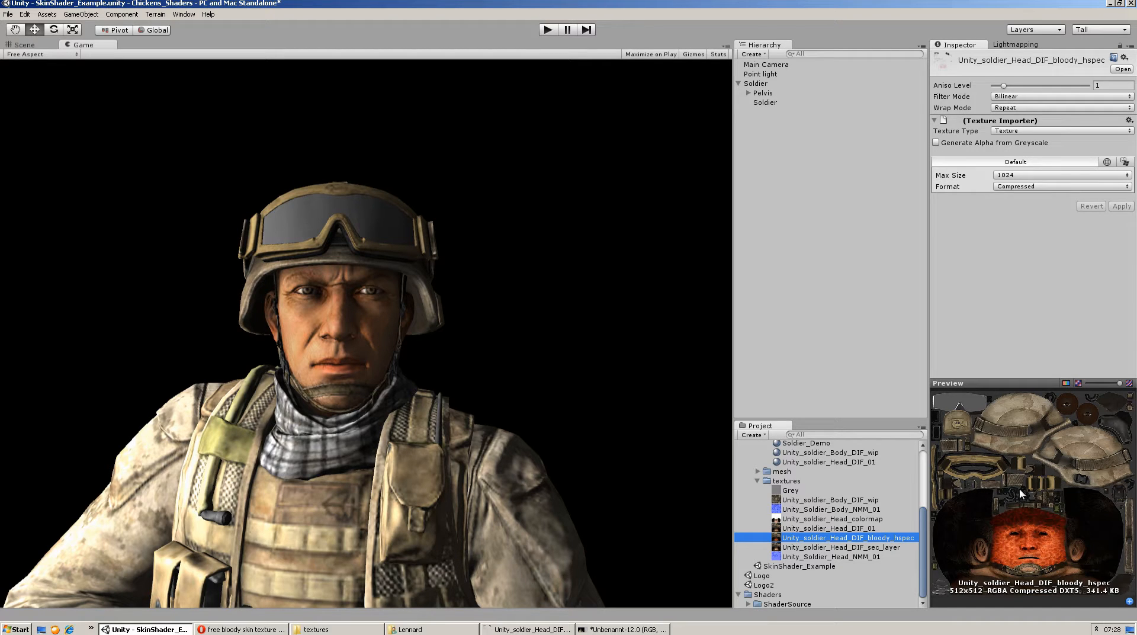
left_click(855, 548)
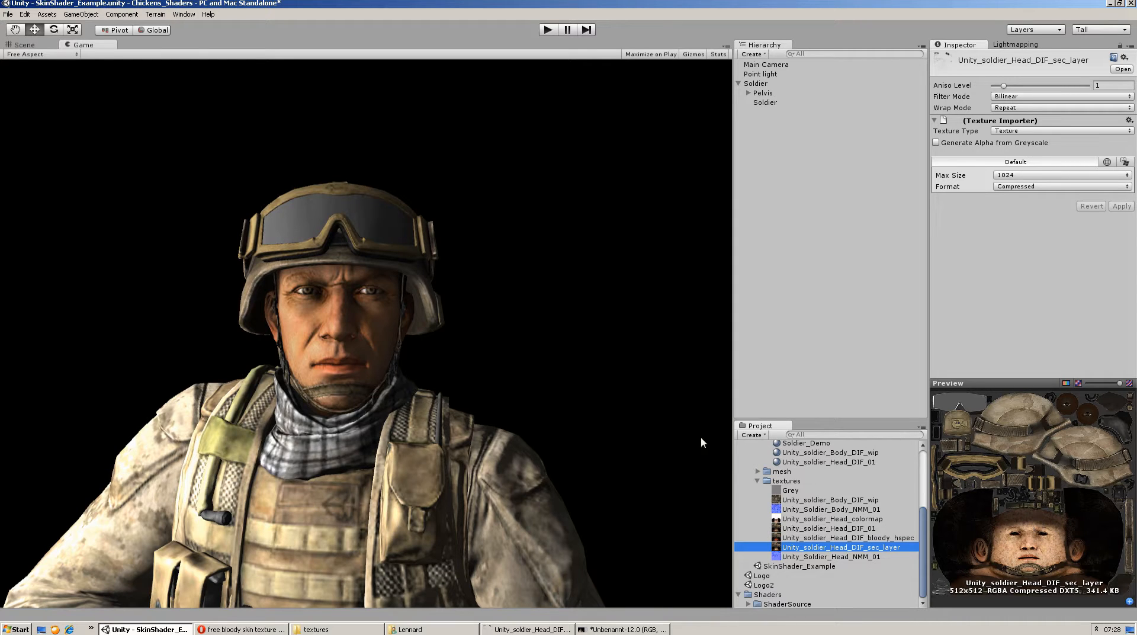
Assign the Unity_soldier_Head_DIF_bloody_hspec texture to Layer3 Base of the Soldier_Demo material, and narrow the asset list again
left_click(770, 103)
scroll(1118, 292, "down", 5)
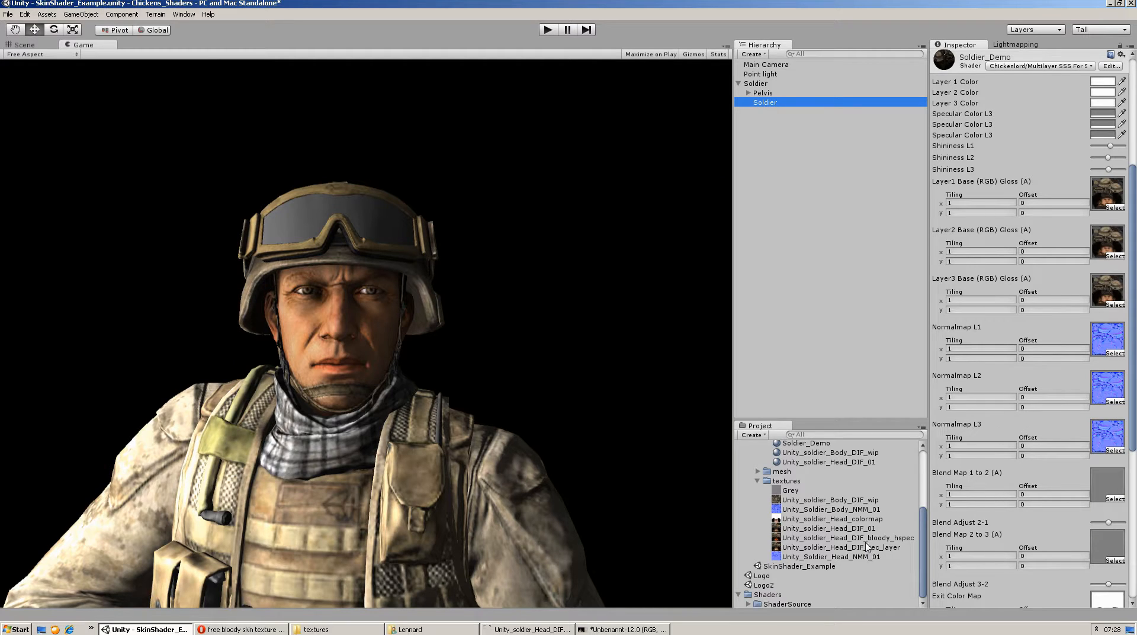
left_click_drag(860, 540, 1110, 291)
left_click_drag(735, 340, 1030, 325)
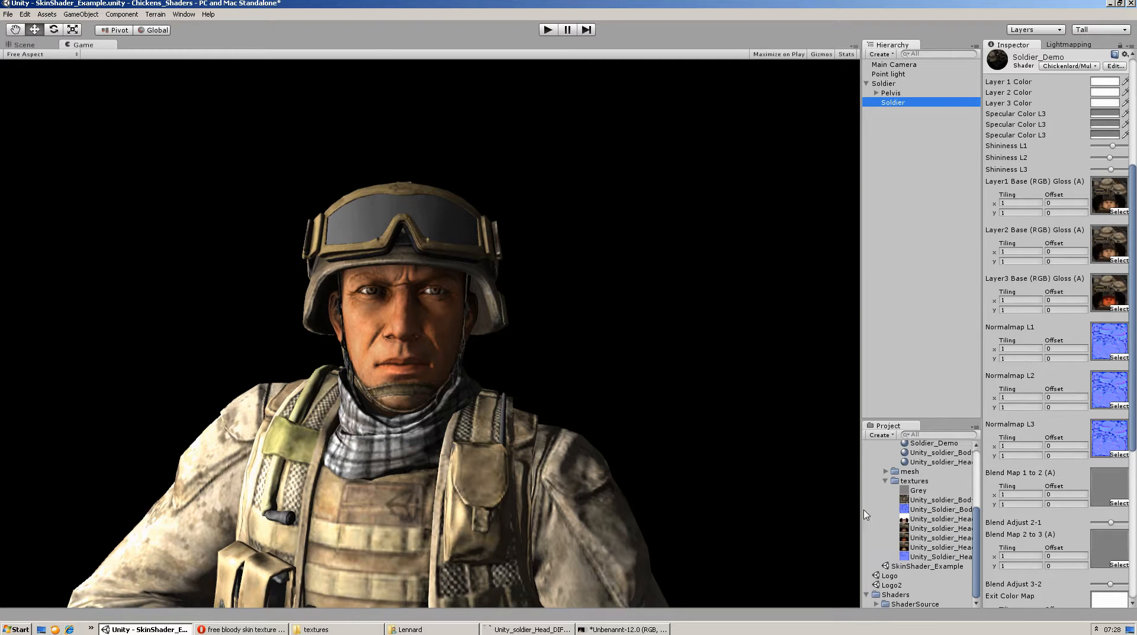
Try the Unity_soldier_Head_DIF_01 texture as Layer3 Base for comparison, and assign Unity_soldier_Head_DIF_bloody_hspec again
left_click_drag(864, 513, 824, 513)
left_click_drag(921, 529, 1108, 291)
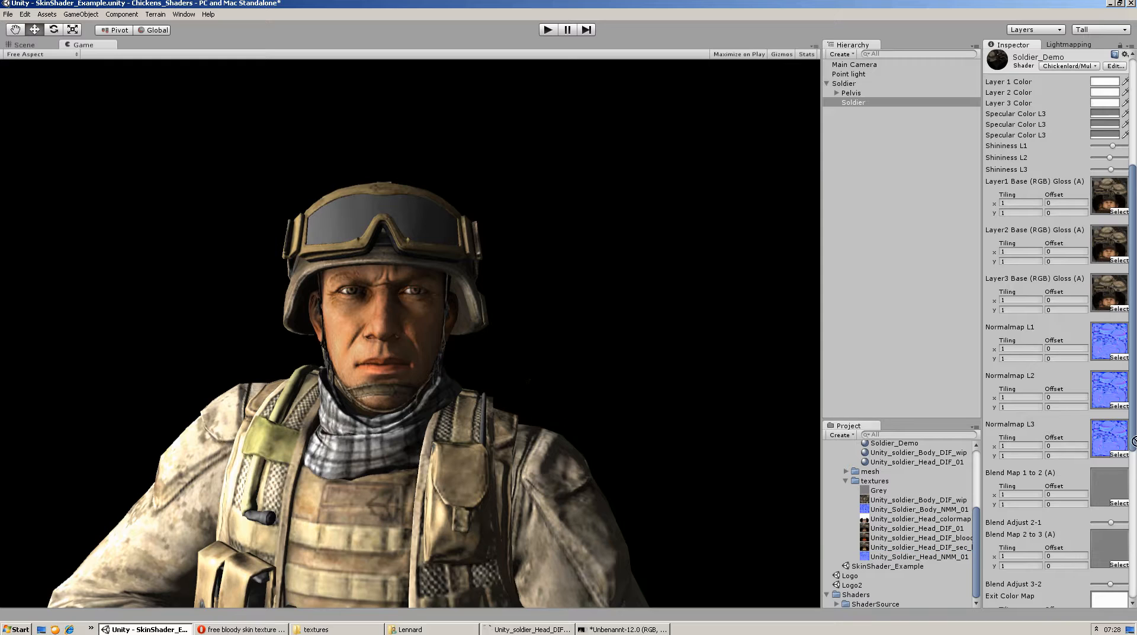
left_click_drag(956, 532, 1114, 291)
Assign the Unity_Soldier_Head_NMM_01 texture to Layer3 Base of the Soldier_Demo material
scroll(1134, 510, "down", 5)
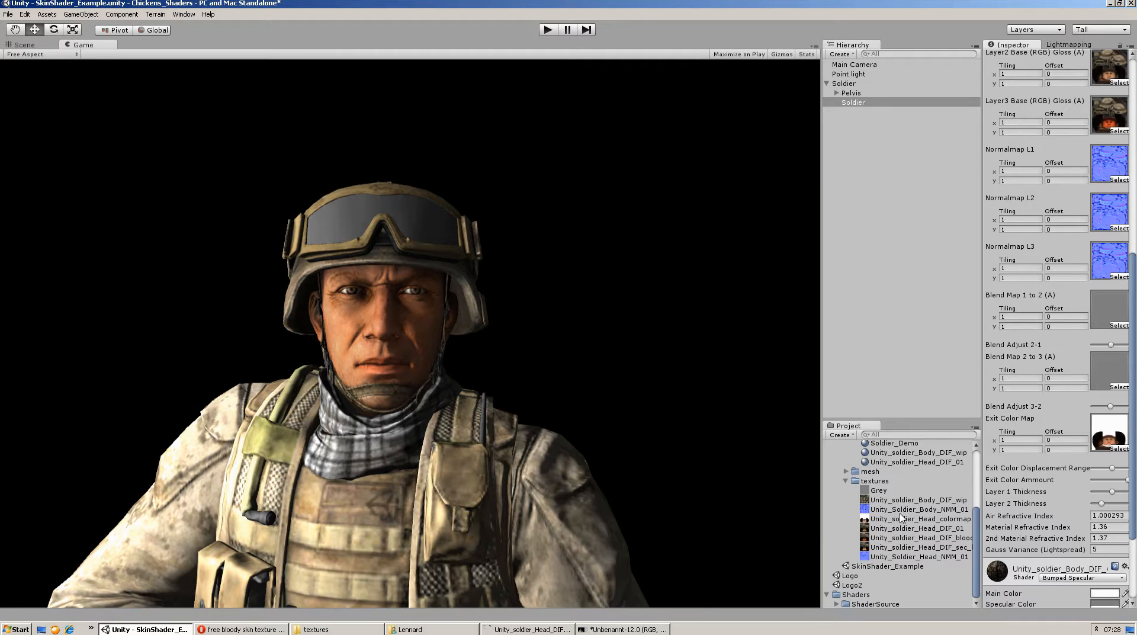
scroll(997, 551, "up", 4)
left_click_drag(941, 558, 1104, 267)
scroll(1102, 283, "down", 6)
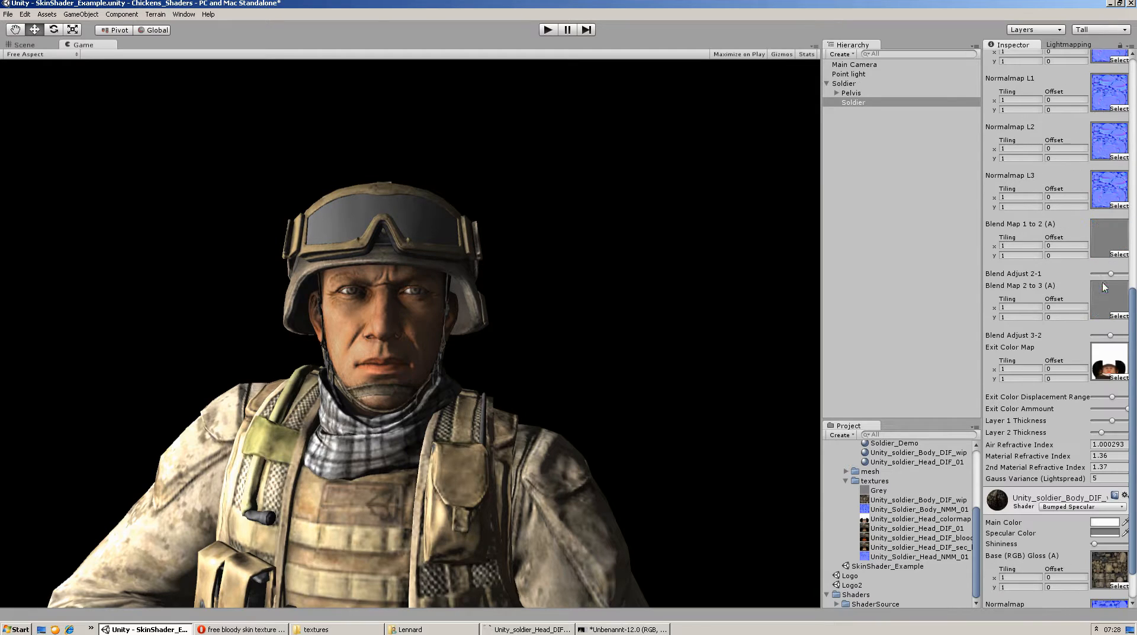
Try Blend Adjust 3-2 and Blend Adjust 2-1 at their minimum, and set both back to about mid-range
left_click_drag(1110, 335, 1049, 317)
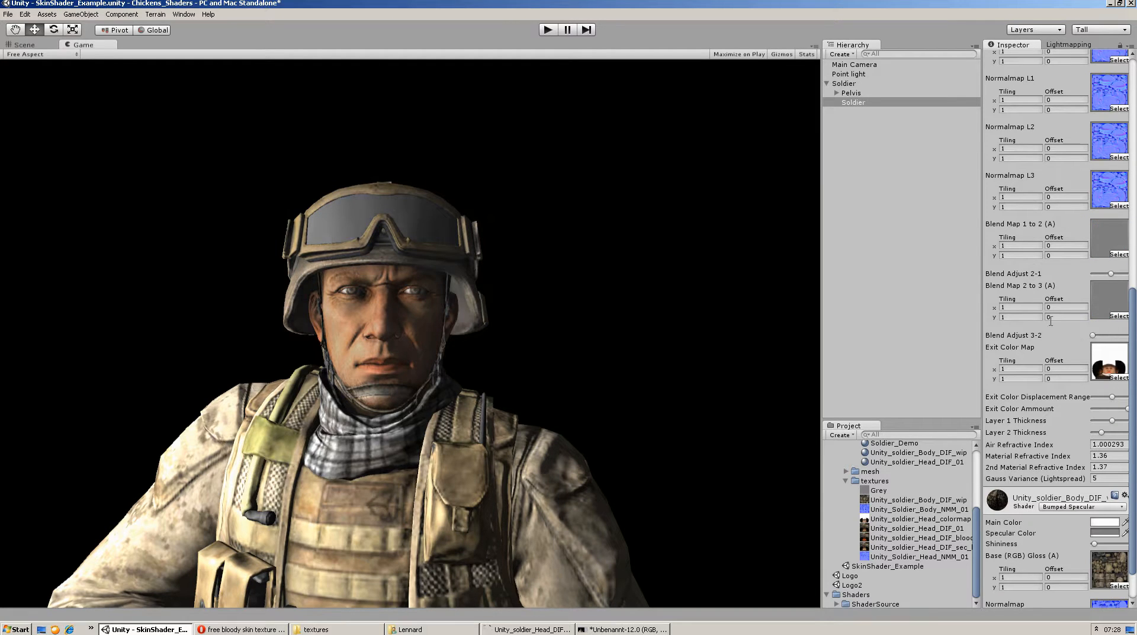
left_click_drag(1109, 273, 832, 278)
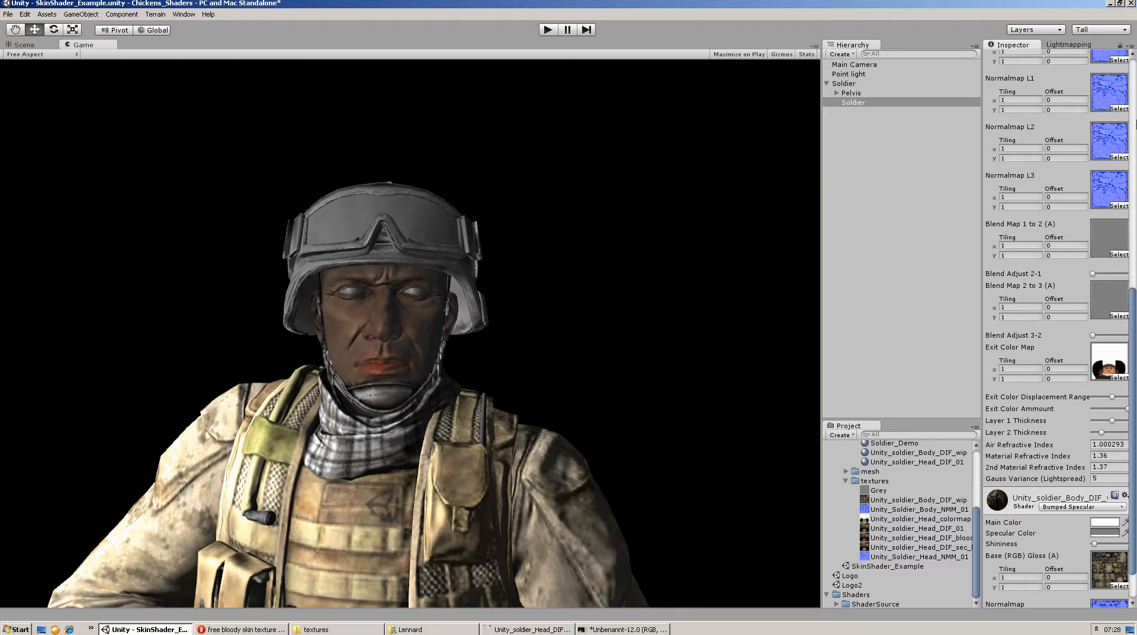
left_click(1110, 274)
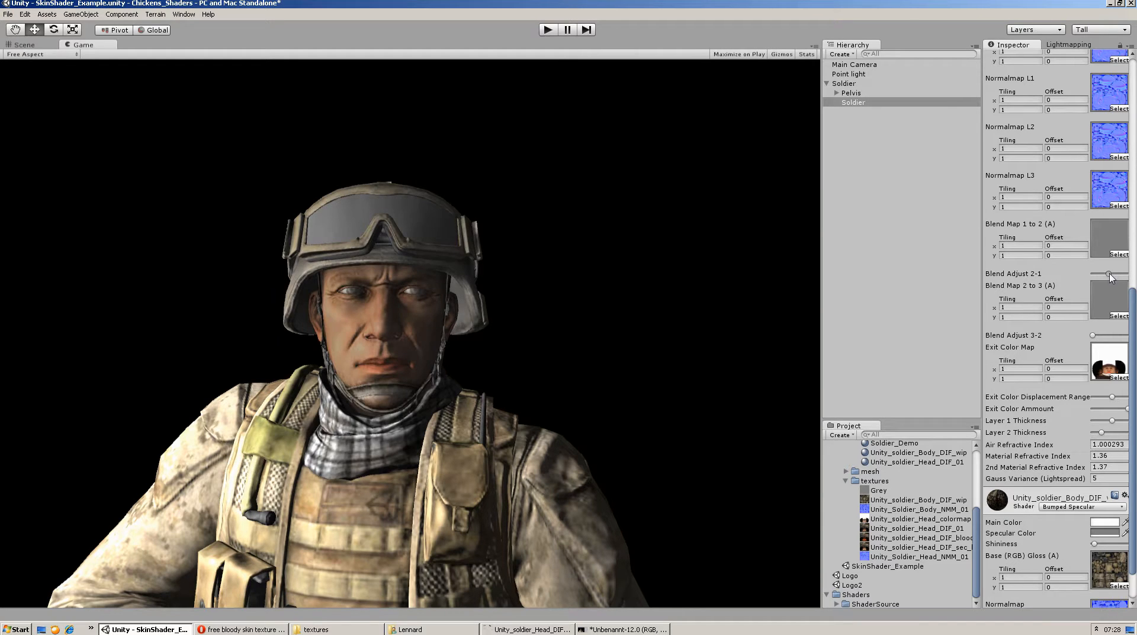
left_click_drag(1110, 276, 1067, 275)
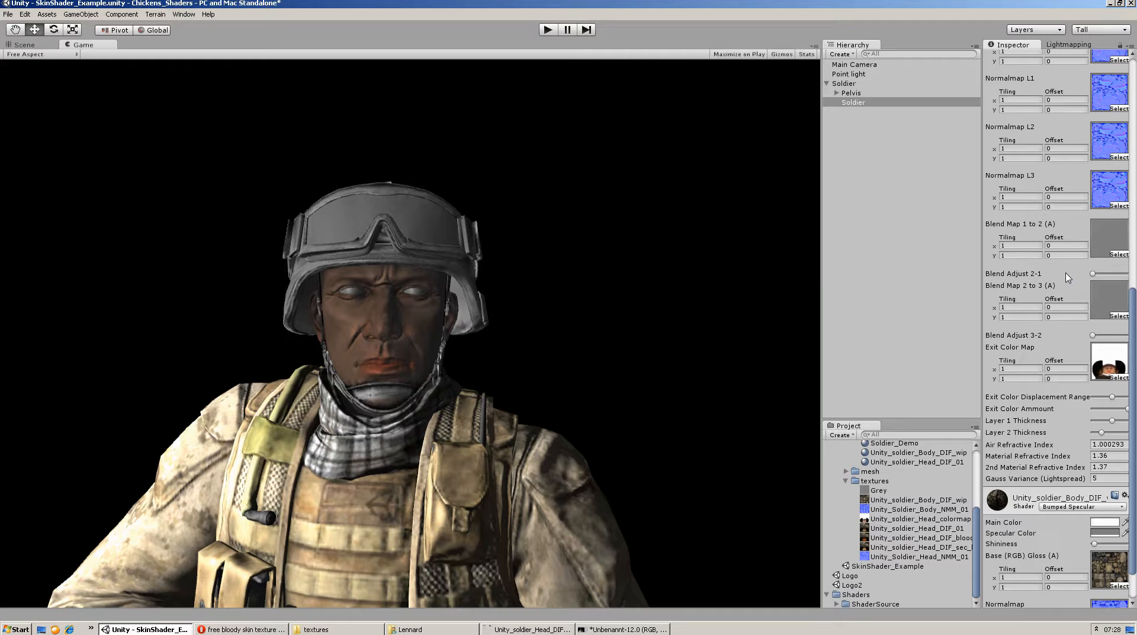
left_click(1109, 274)
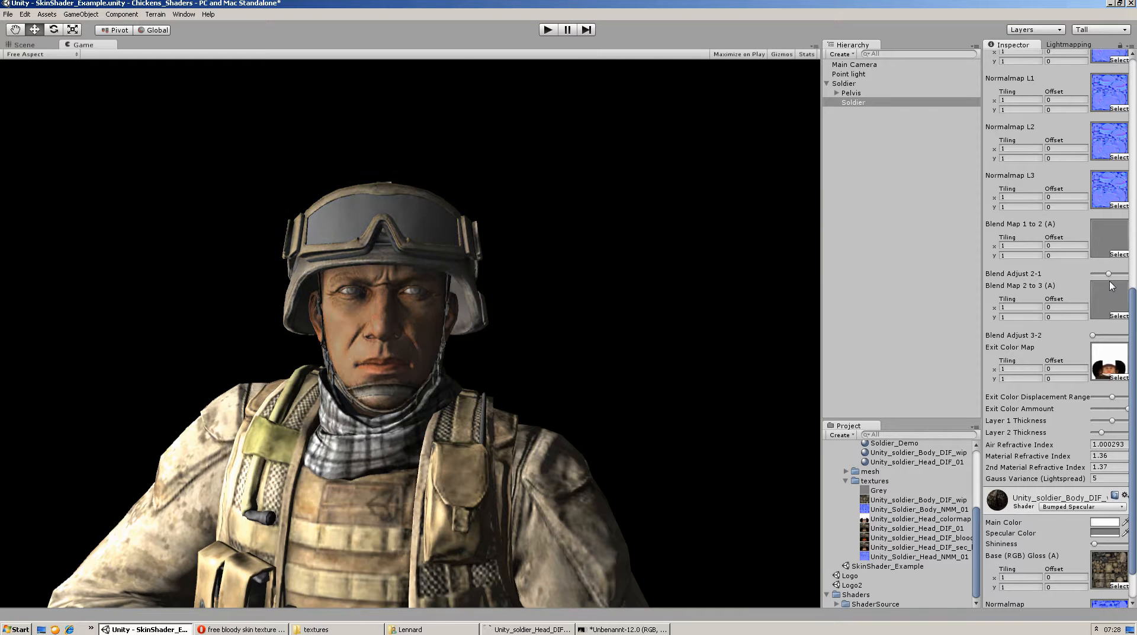
left_click(1110, 336)
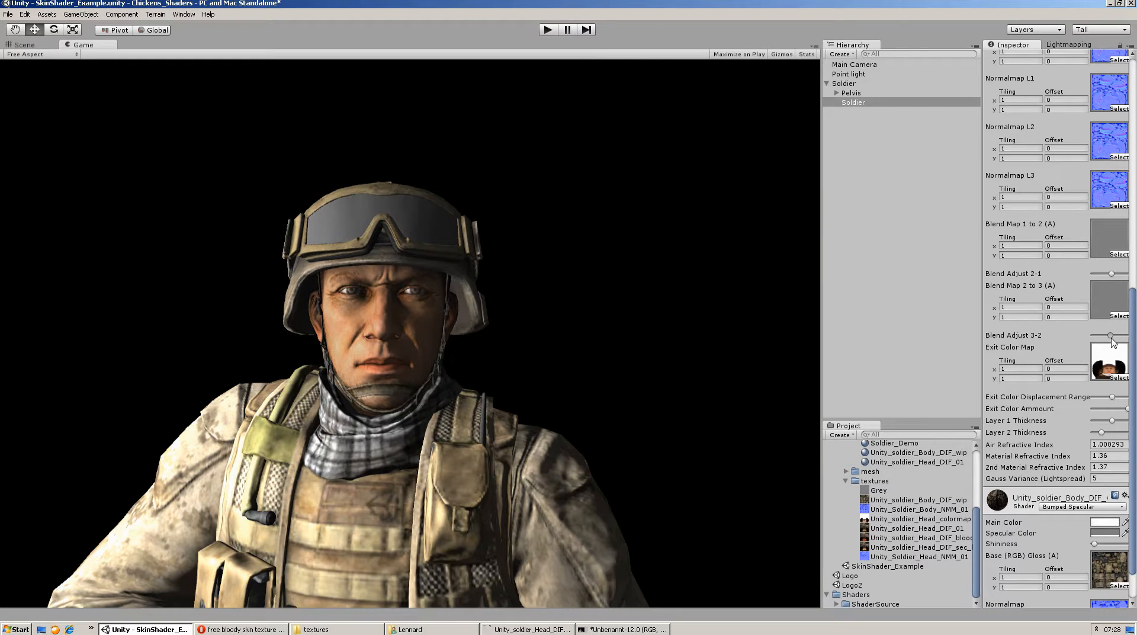
Try the Unity_soldier_Head_DIF_bloody_hspec texture as Layer2 Base of the Soldier_Demo material
scroll(1112, 344, "up", 4)
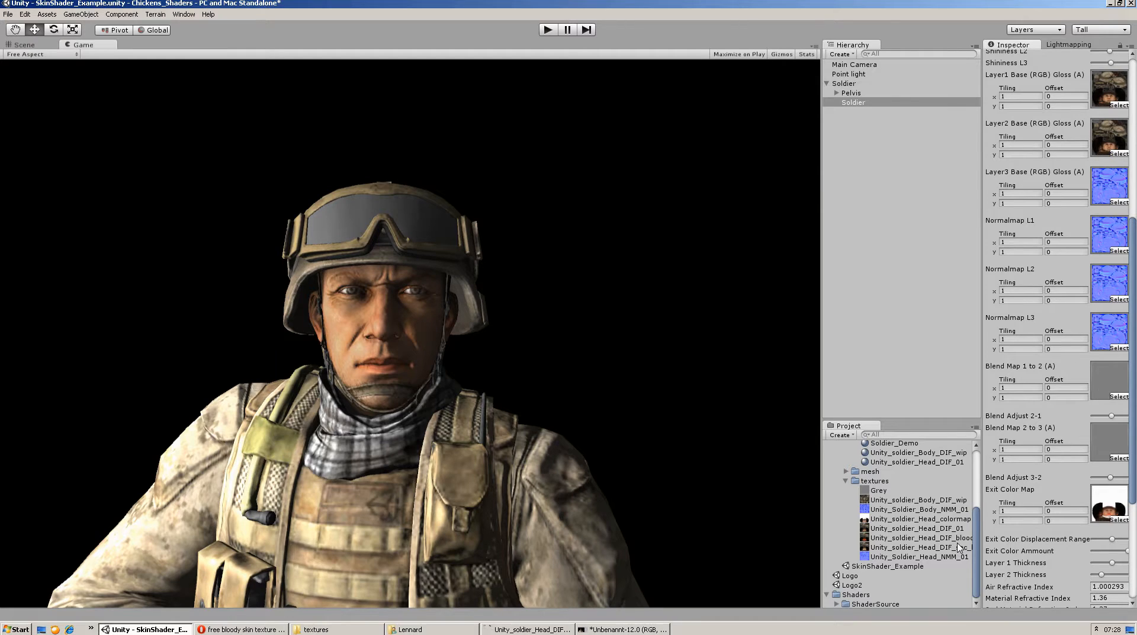
left_click_drag(958, 543, 1109, 137)
scroll(1077, 289, "up", 3)
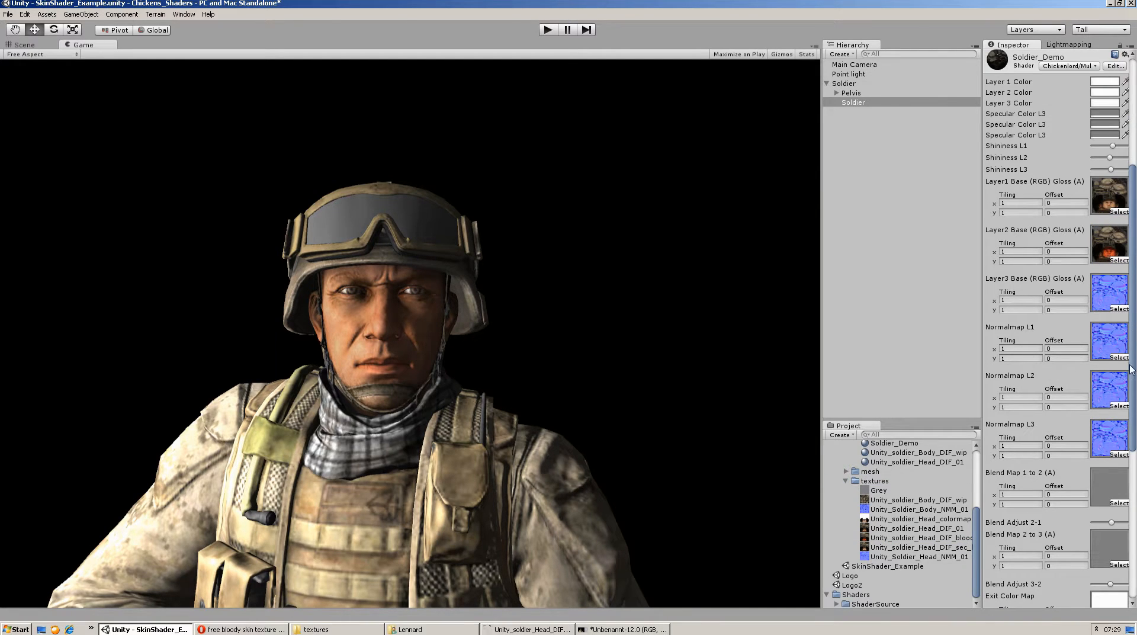
Assign Unity_soldier_Head_DIF_01 to Layer2 Base and Unity_soldier_Head_DIF_bloody_hspec to Layer3 Base of the Soldier_Demo material
scroll(1131, 370, "up", 1)
left_click_drag(945, 528, 1123, 338)
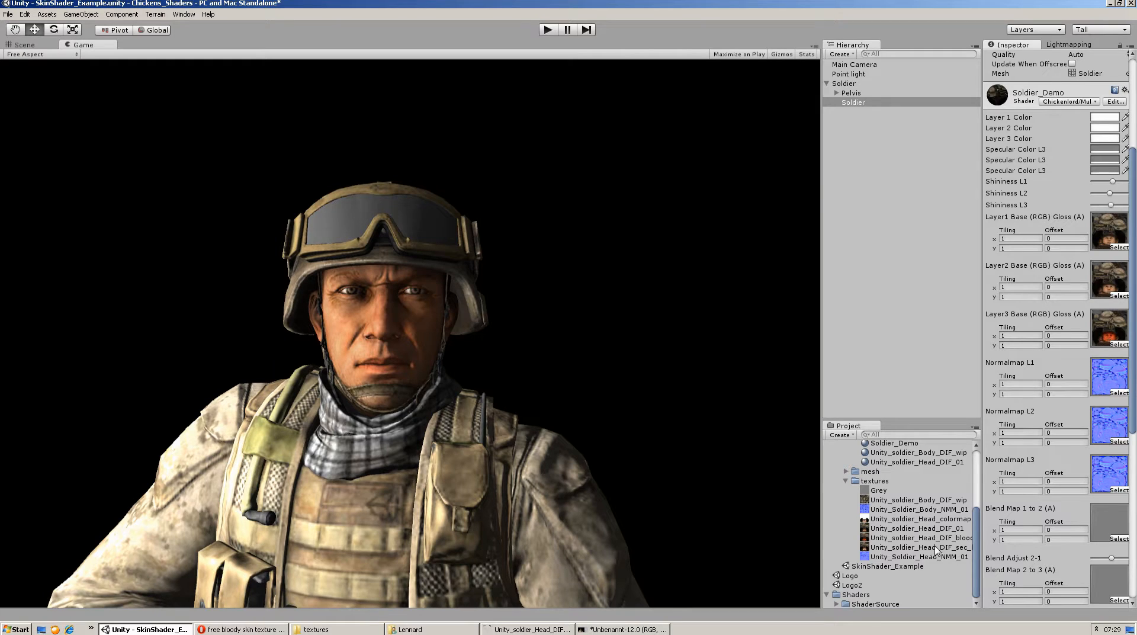
scroll(1092, 290, "down", 5)
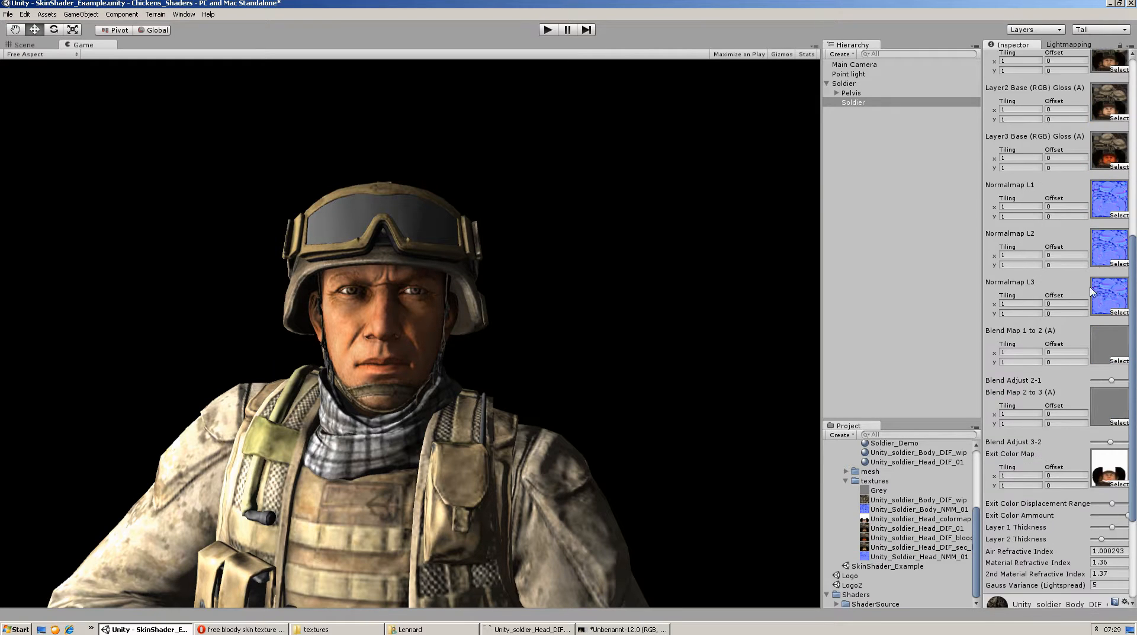
Try Blend Adjust 2-1 at minimum and Blend Adjust 3-2 at minimum and maximum, and set both back to about mid-range
scroll(1126, 441, "down", 3)
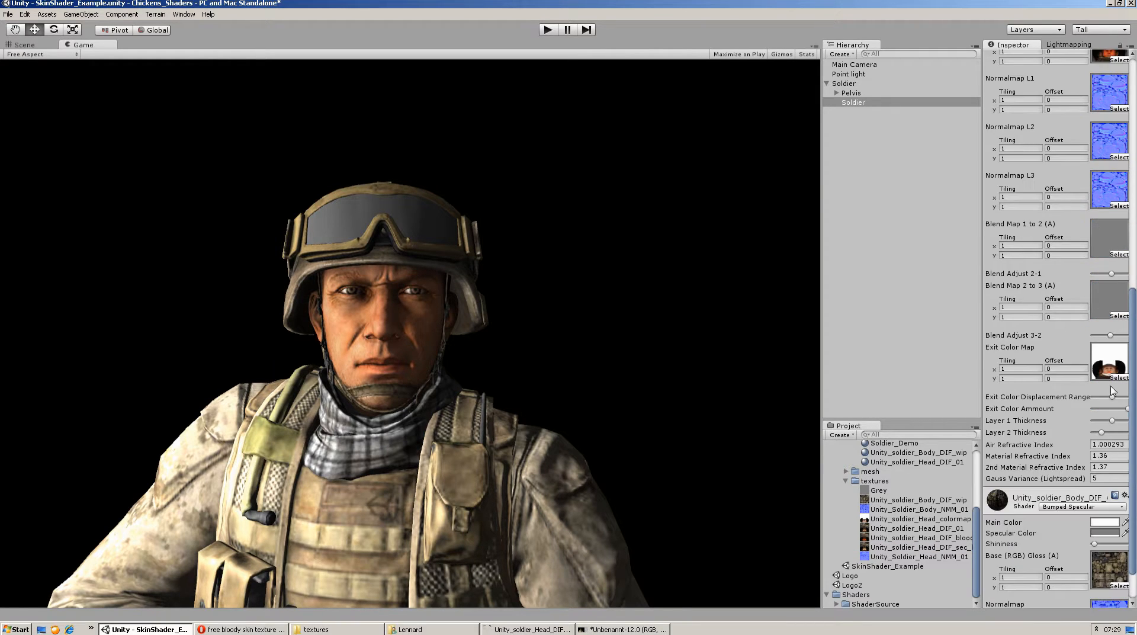
left_click_drag(1109, 271, 1062, 284)
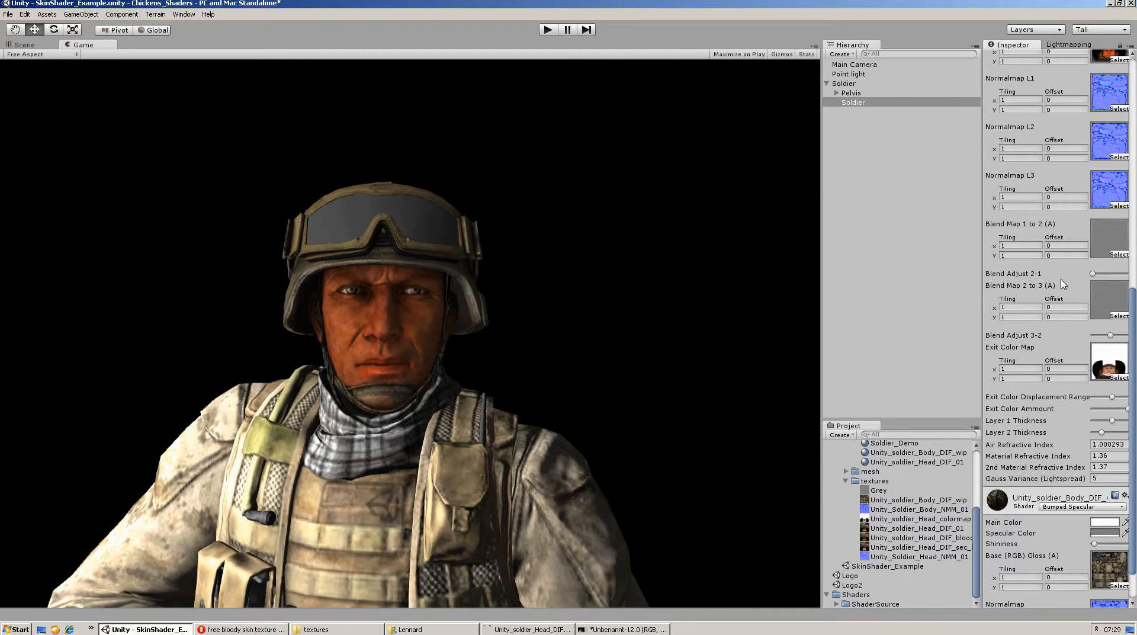
left_click_drag(1110, 335, 1045, 342)
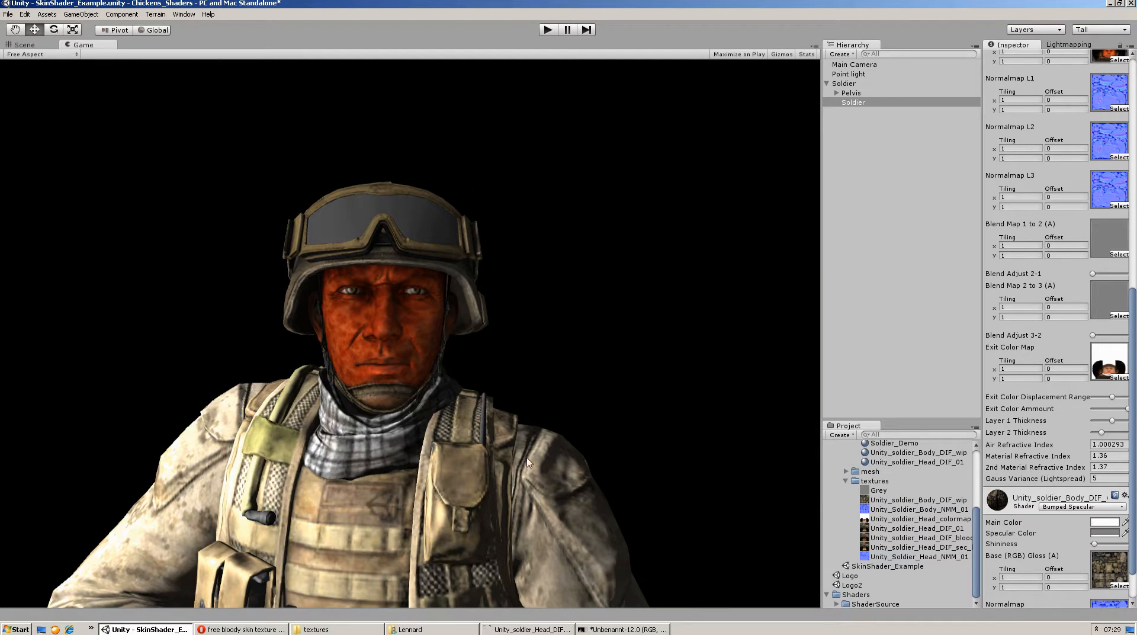
left_click(1107, 336)
mouse_move(1107, 336)
left_mouse_down()
mouse_move(1095, 337)
mouse_move(1127, 335)
left_mouse_up()
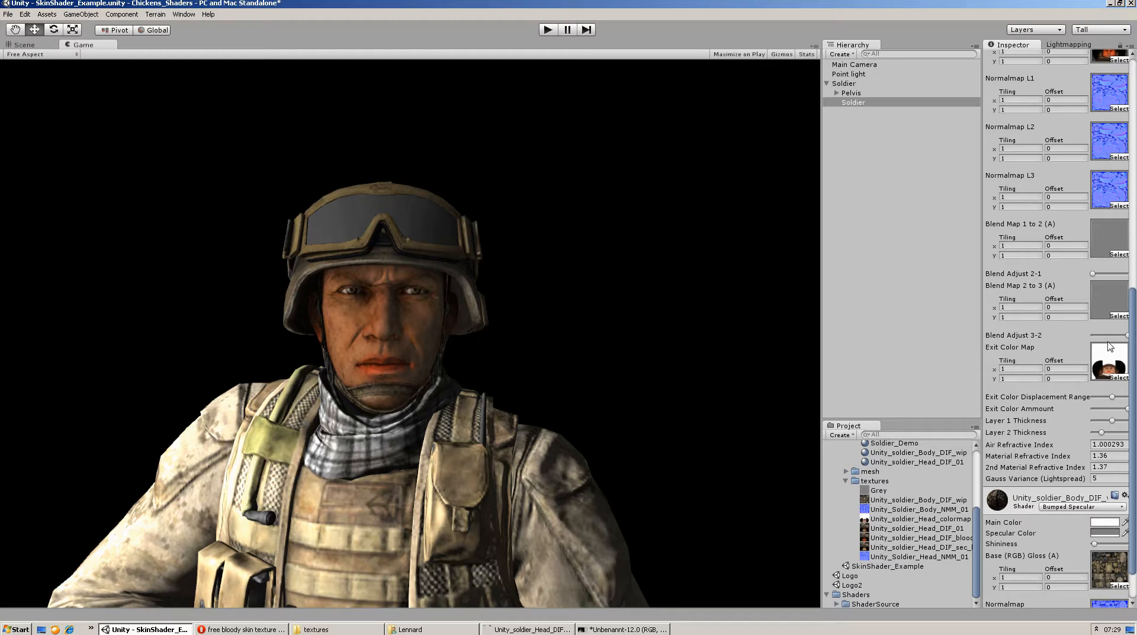
left_click(1113, 337)
left_click(1117, 274)
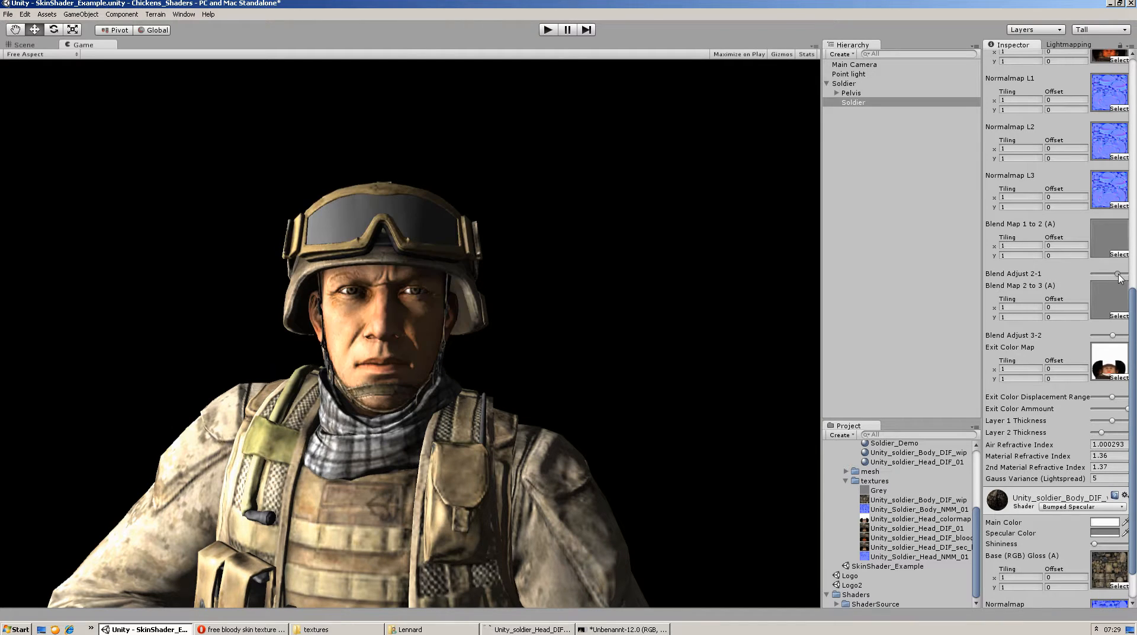
left_click_drag(1117, 274, 1115, 286)
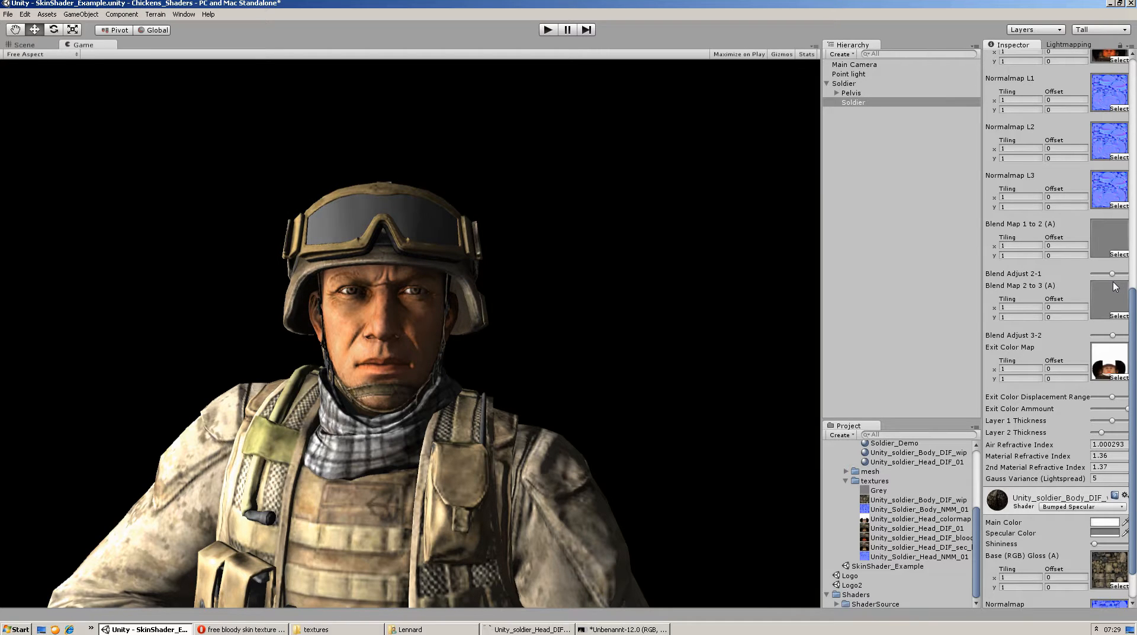
Switch the Soldier_Demo material to the Bumped Specular shader for comparison, and back to Chickenlord's Multilayer SSS For Skin shader
scroll(1135, 404, "up", 10)
scroll(1135, 405, "down", 3)
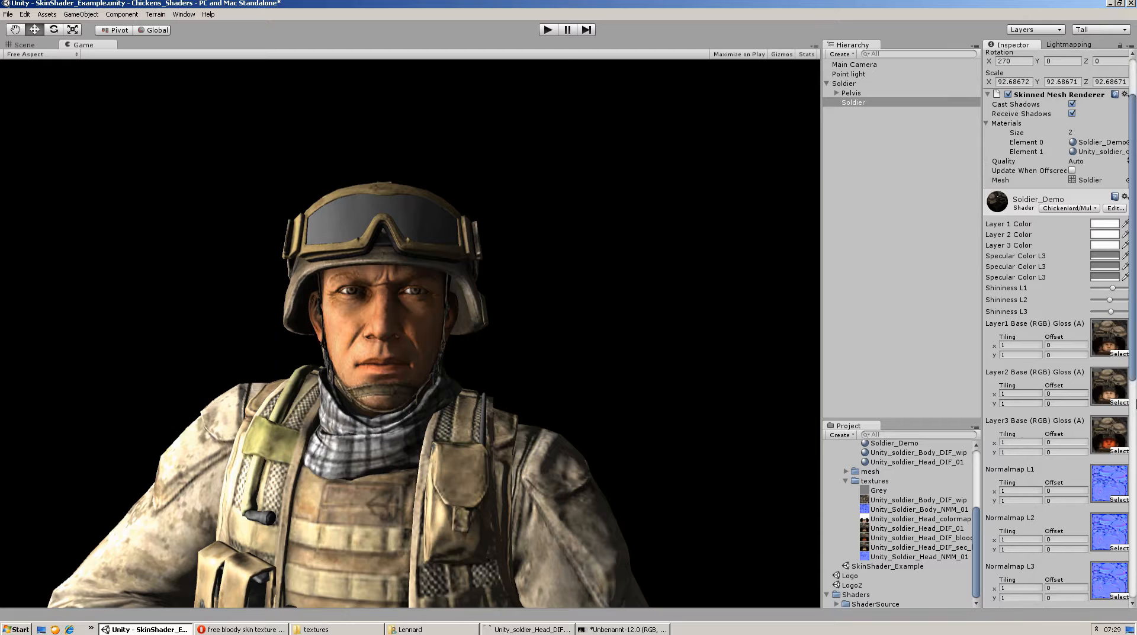
left_click(1078, 210)
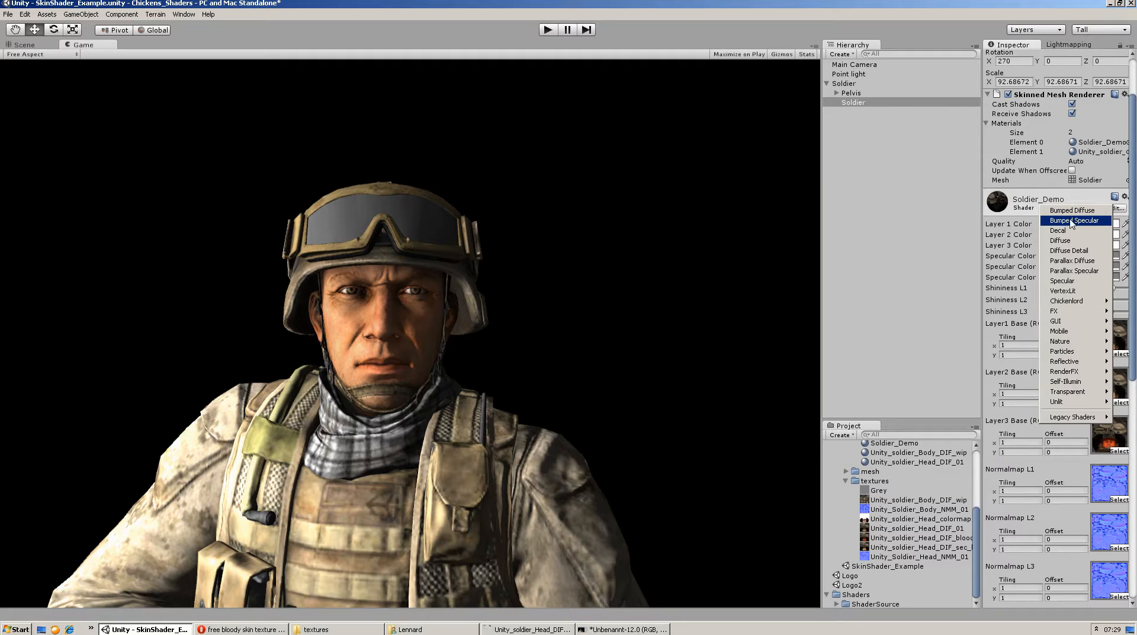
left_click(1072, 220)
left_click(1063, 279)
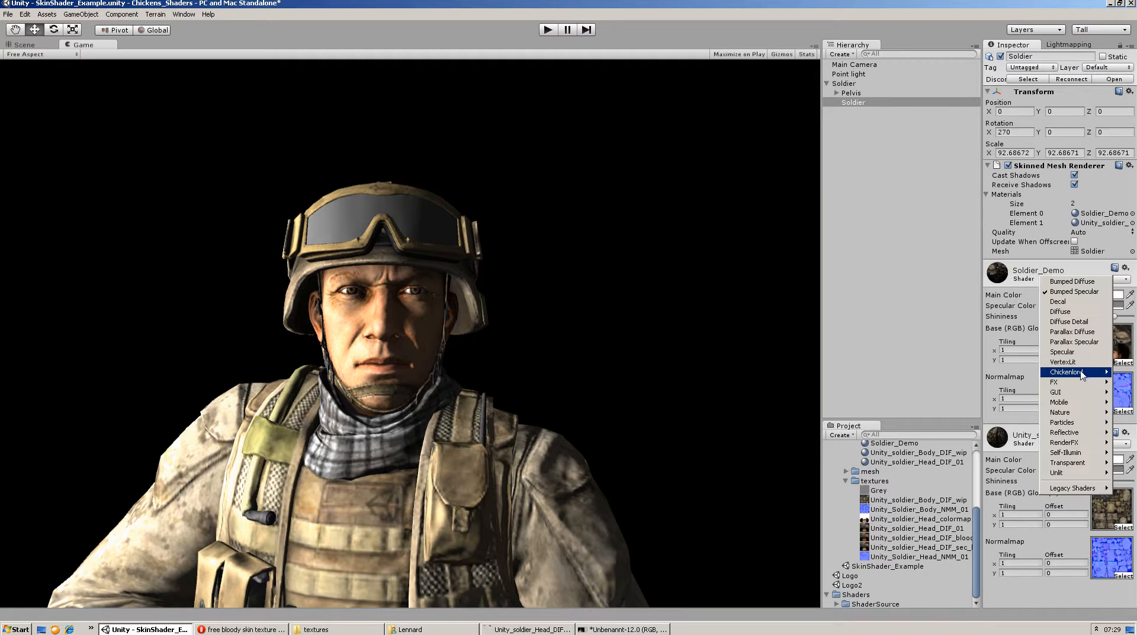
left_click(1006, 398)
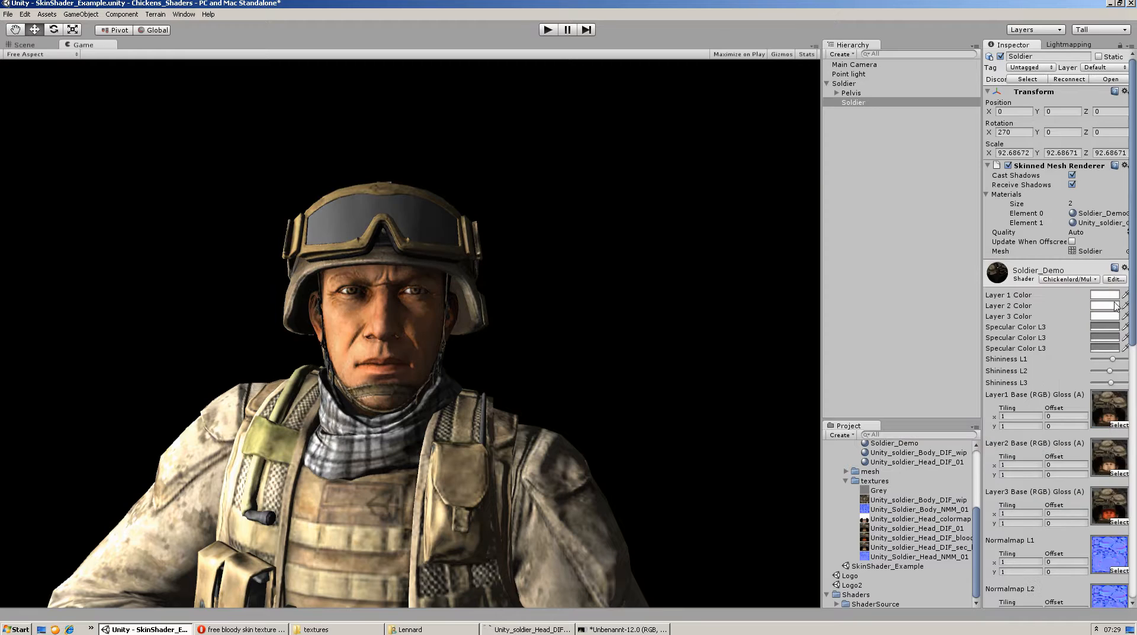
Assign the Unity_soldier_Head_DIF_01 texture to Blend Map 2 to 3 and Blend Map 1 to 2 of the Soldier_Demo material
scroll(1132, 308, "down", 15)
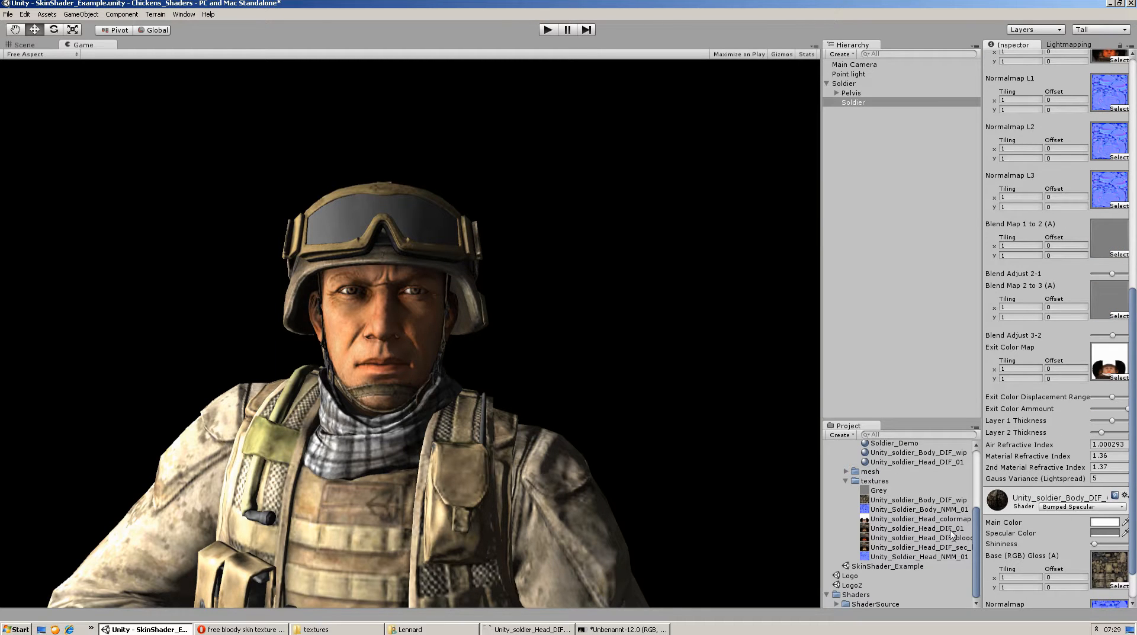
mouse_move(949, 529)
left_mouse_down()
mouse_move(1122, 319)
mouse_move(1115, 279)
mouse_move(1112, 296)
left_mouse_up()
mouse_move(916, 529)
left_mouse_down()
mouse_move(1098, 213)
mouse_move(1109, 235)
left_mouse_up()
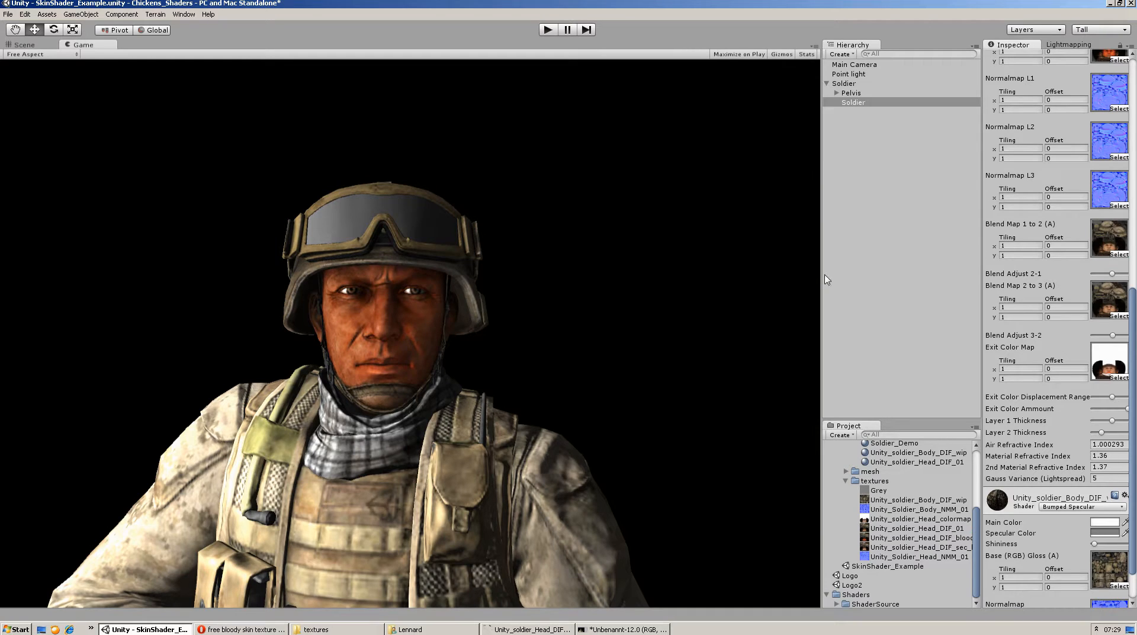
Raise Blend Adjust 2-1 and Blend Adjust 3-2 of the Soldier_Demo material to roughly four-fifths of their range
left_click_drag(1112, 273, 1118, 273)
left_click(1122, 336)
left_click_drag(1119, 274, 1121, 274)
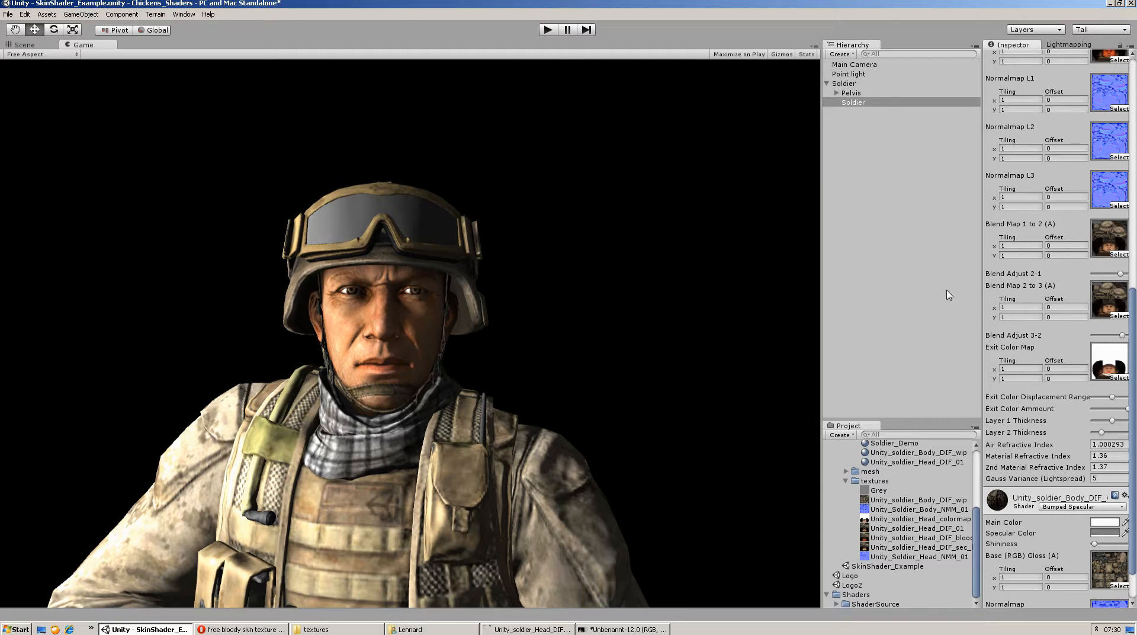
scroll(1098, 441, "up", 4)
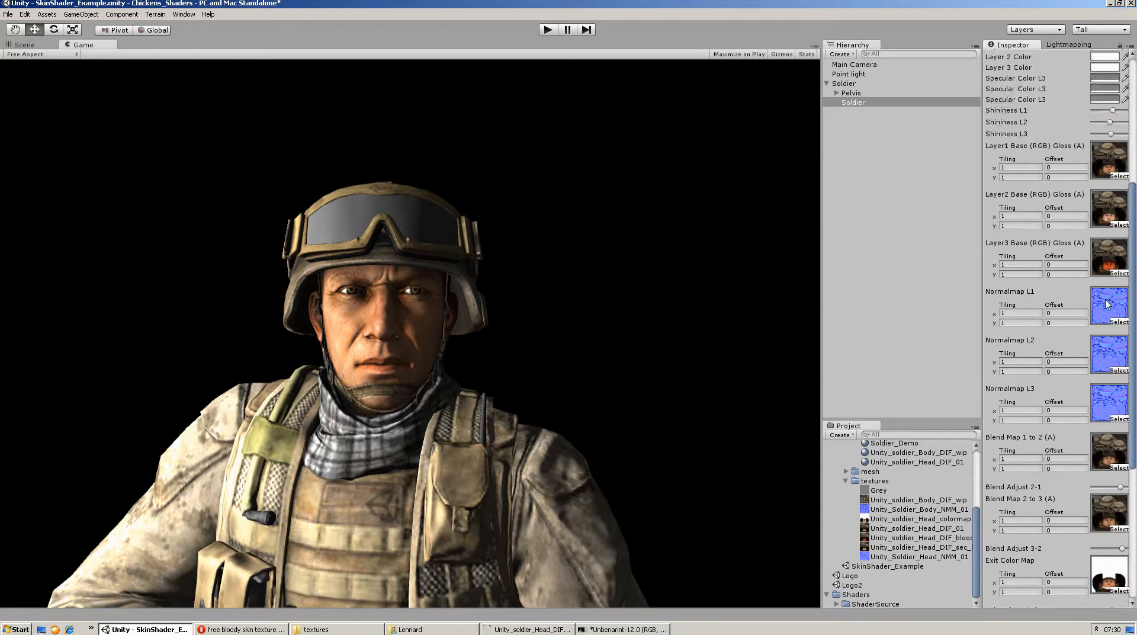